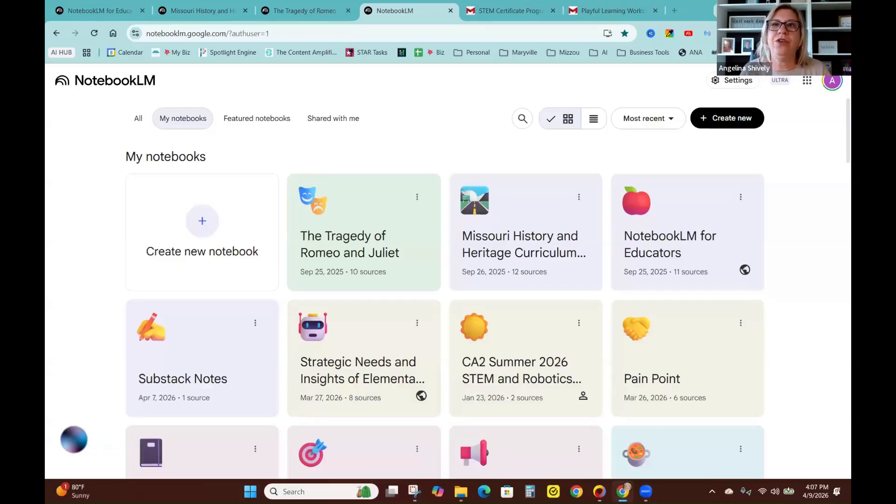
# Bring the NotebookLM for Educators document from Google Docs into this browser window and show its title page
pyautogui.moveTo(524, 4); pyautogui.dragTo(490, 10)
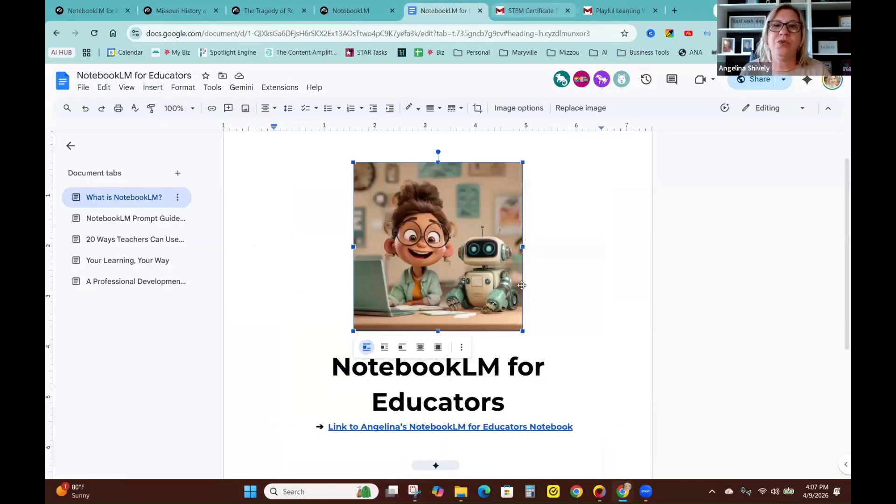
pyautogui.doubleClick(693, 204)
pyautogui.click(760, 244)
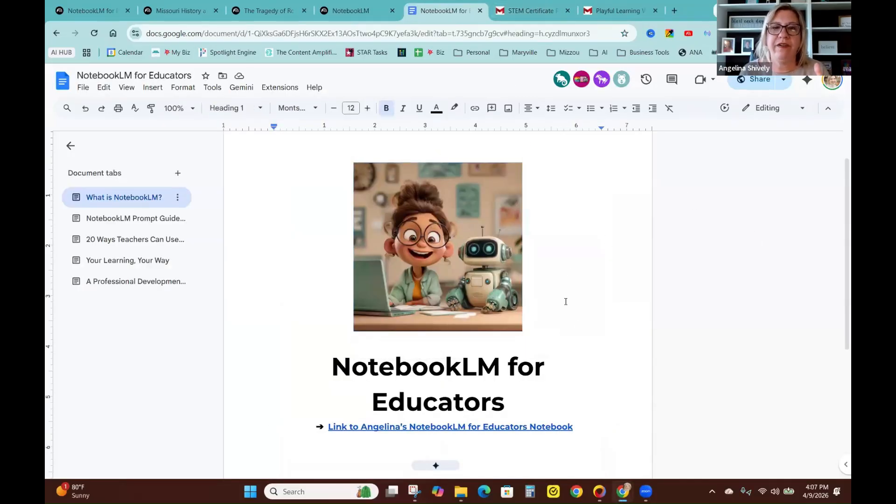
pyautogui.click(480, 427)
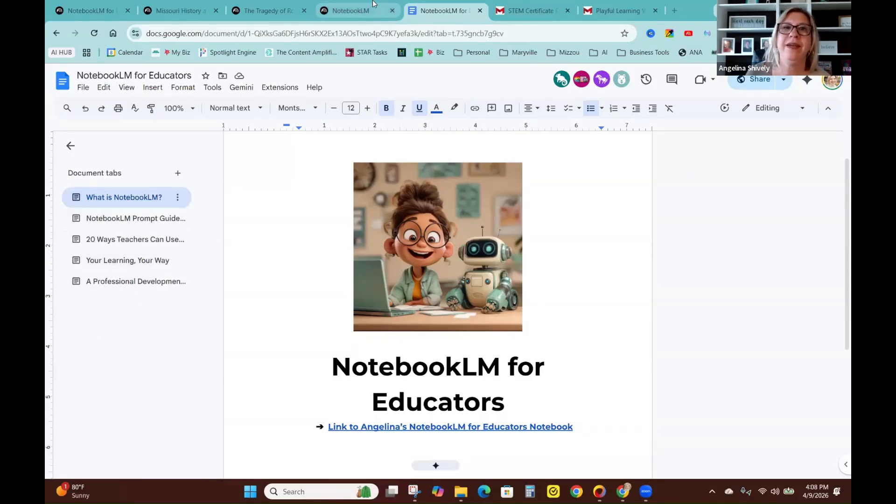
# Switch to NotebookLM, create a new notebook and run a Fast Research web search for "the life cycle of plants 3rd grade"
pyautogui.click(351, 11)
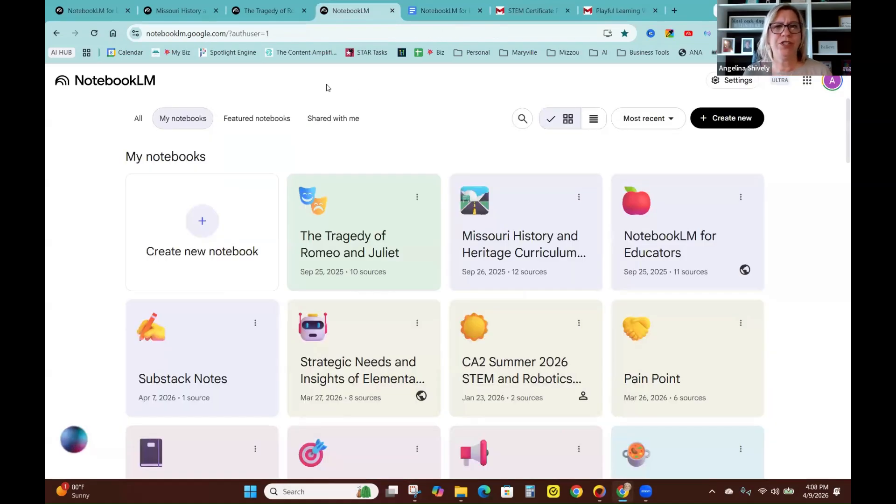
pyautogui.click(204, 223)
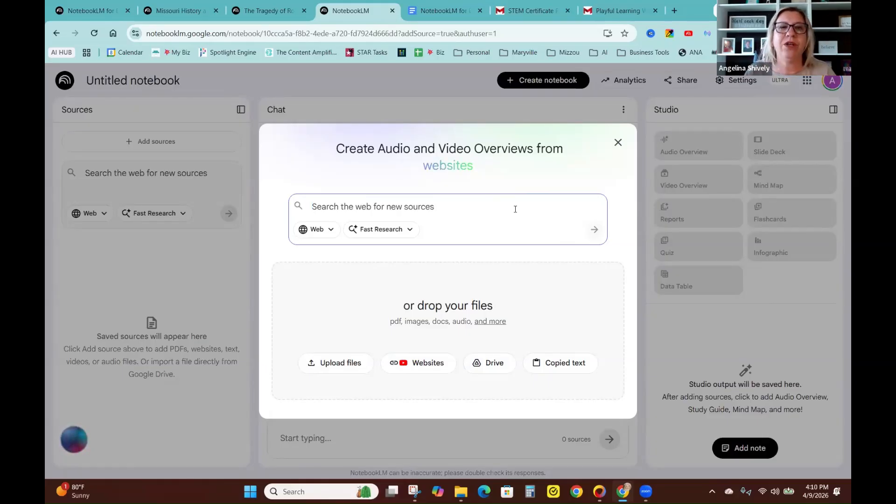
pyautogui.write('the life cy')
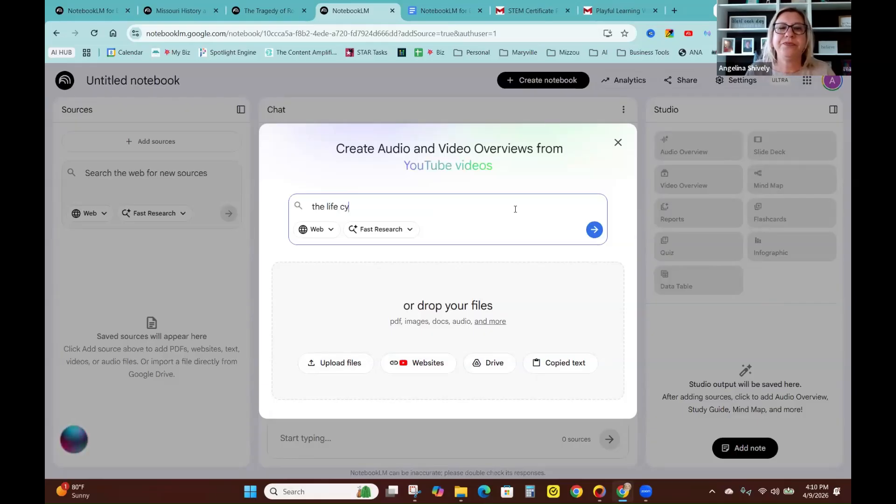
pyautogui.write('cle of plants ')
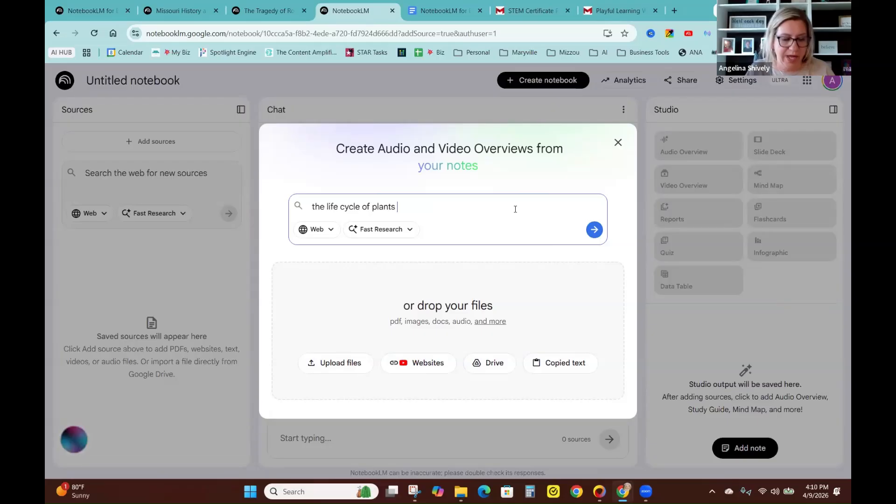
pyautogui.write('3rd')
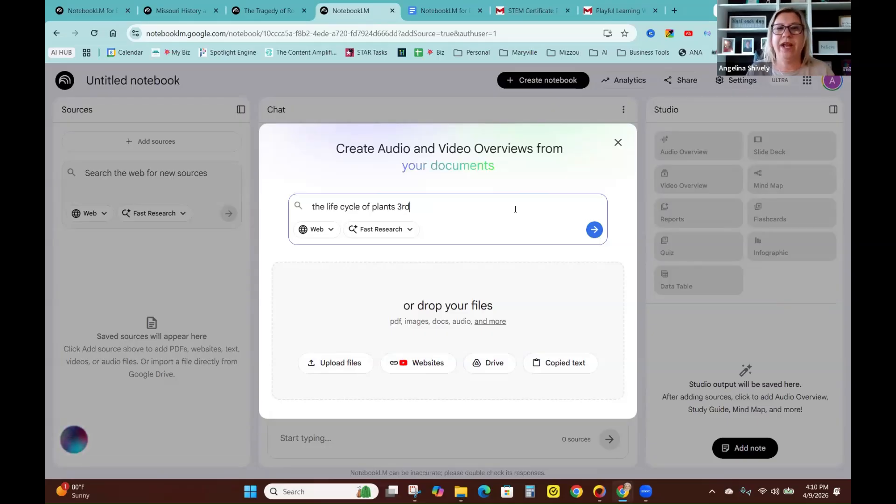
pyautogui.write(' grade')
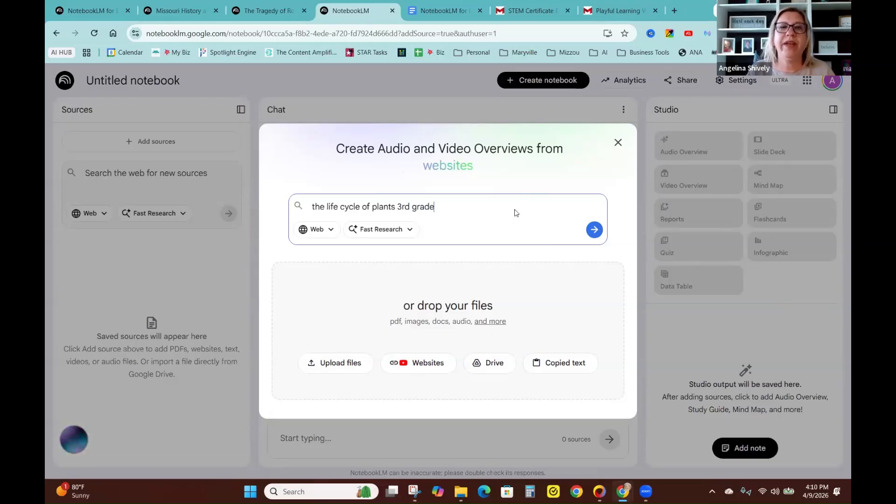
pyautogui.press('Return')
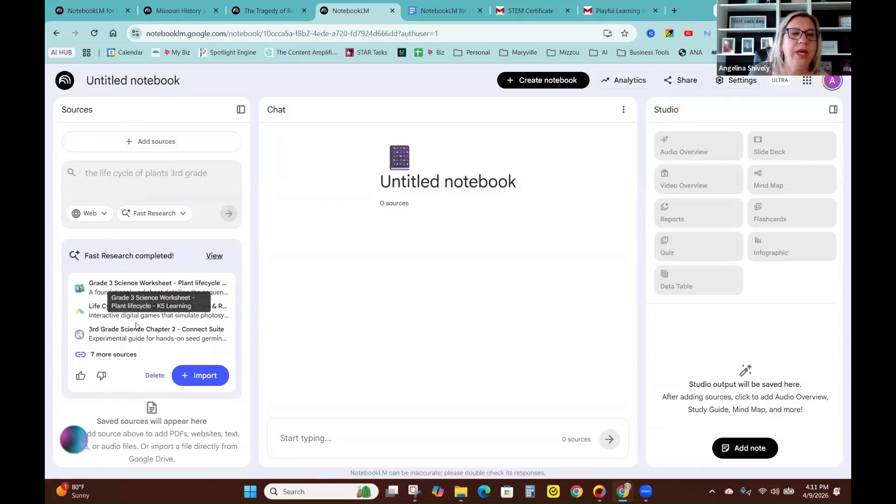
# Review the full list of discovered plant life cycle sources and import all of them into the notebook
pyautogui.click(214, 257)
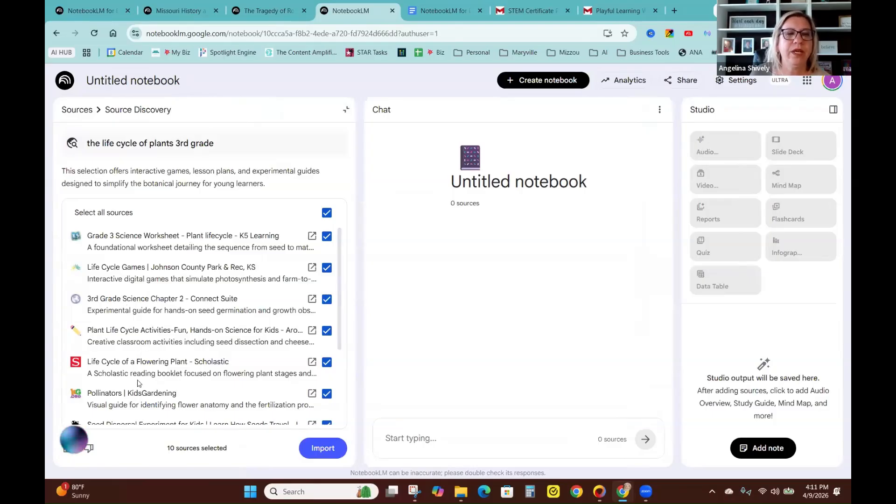
pyautogui.scroll(-5, 138, 383)
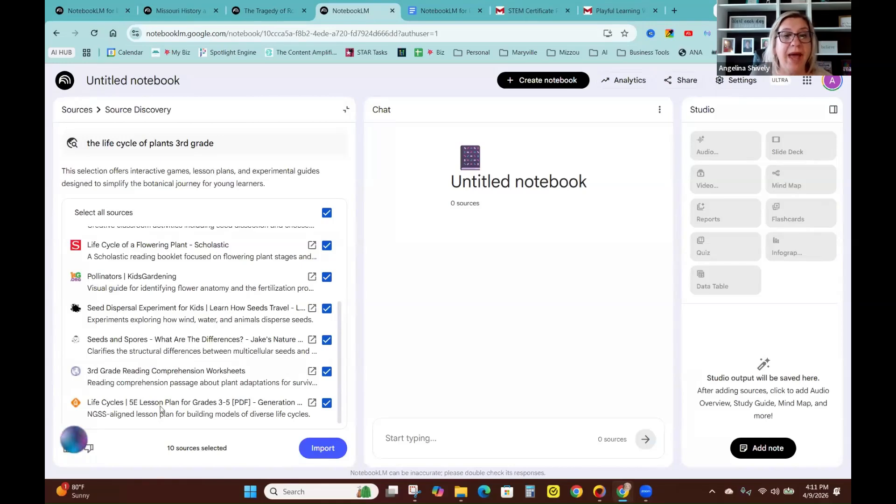
pyautogui.click(319, 447)
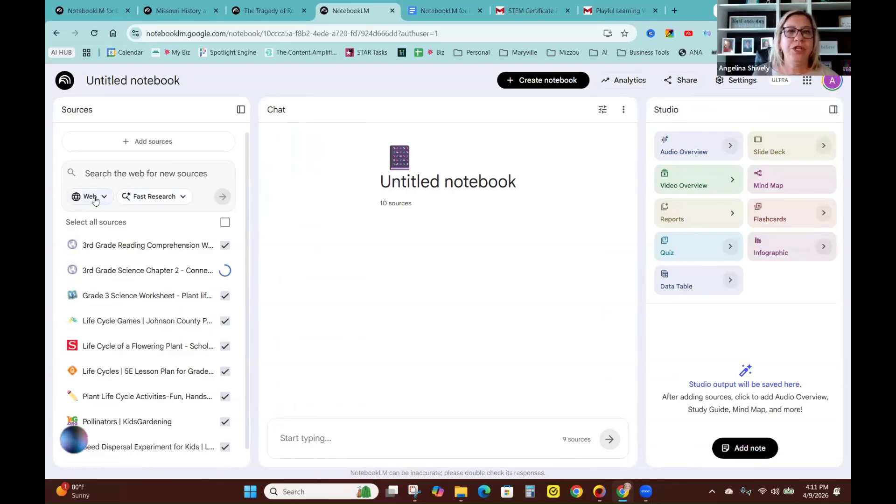
# Open YouTube in a new browser tab and search for "life cycle of plants"
pyautogui.click(675, 12)
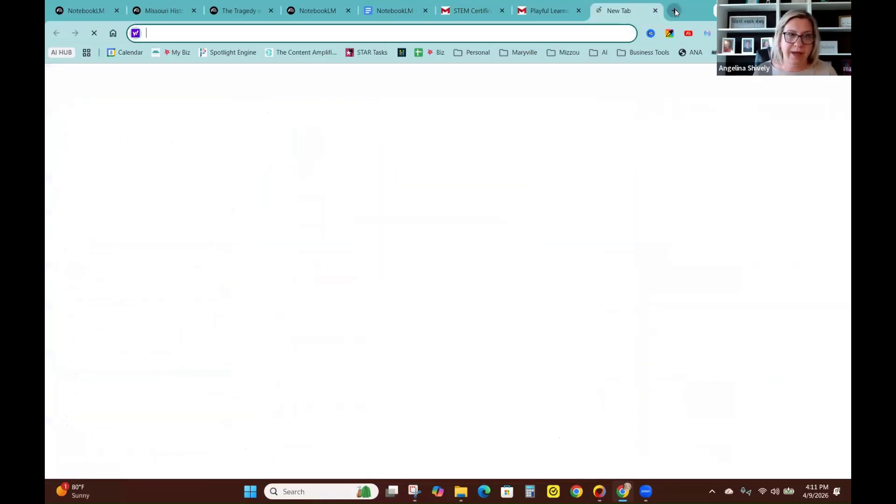
pyautogui.write('youtube.com')
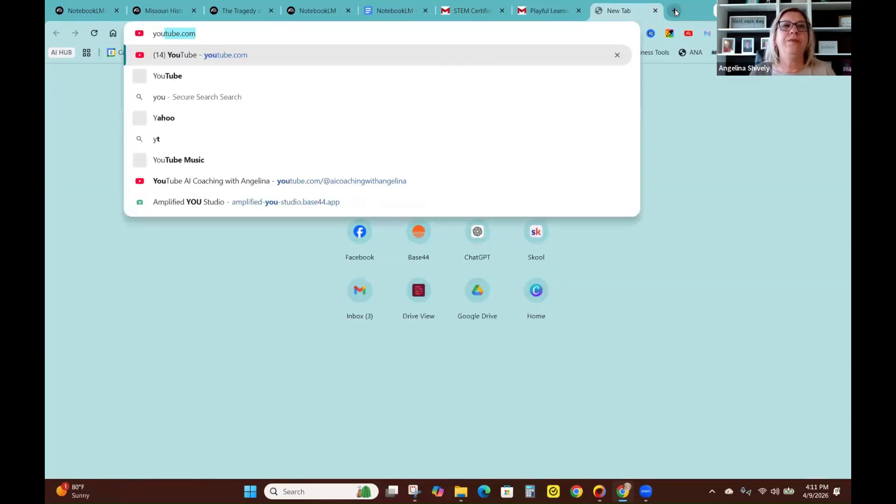
pyautogui.press('Return')
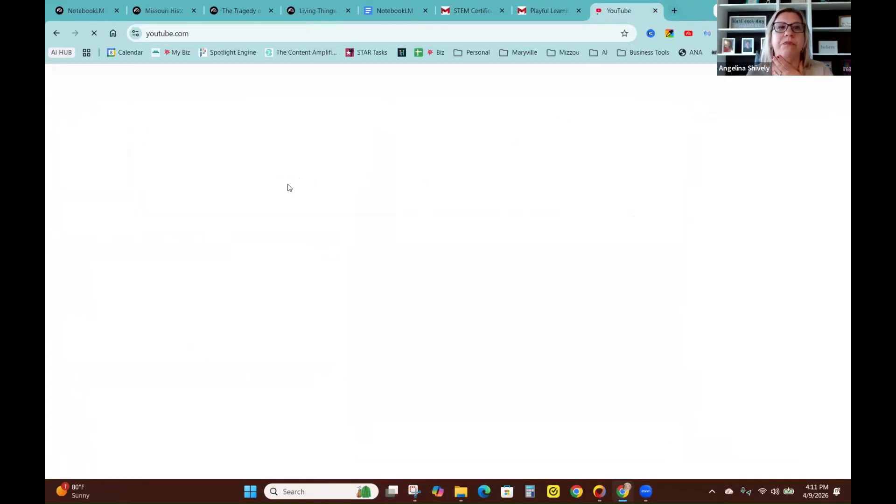
pyautogui.click(332, 77)
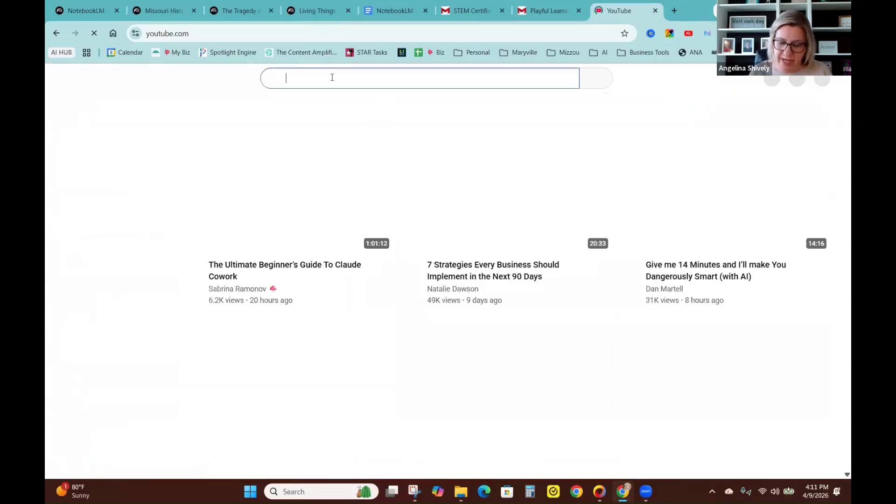
pyautogui.write('li')
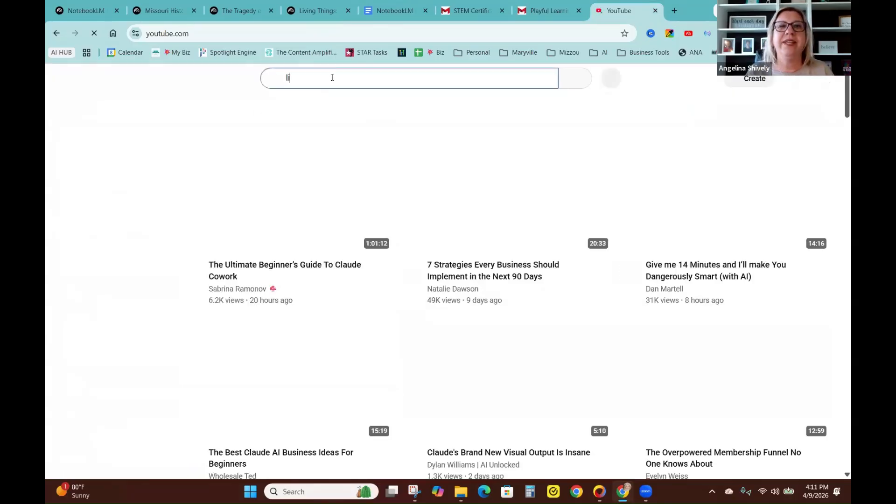
pyautogui.write('fe cyble of b')
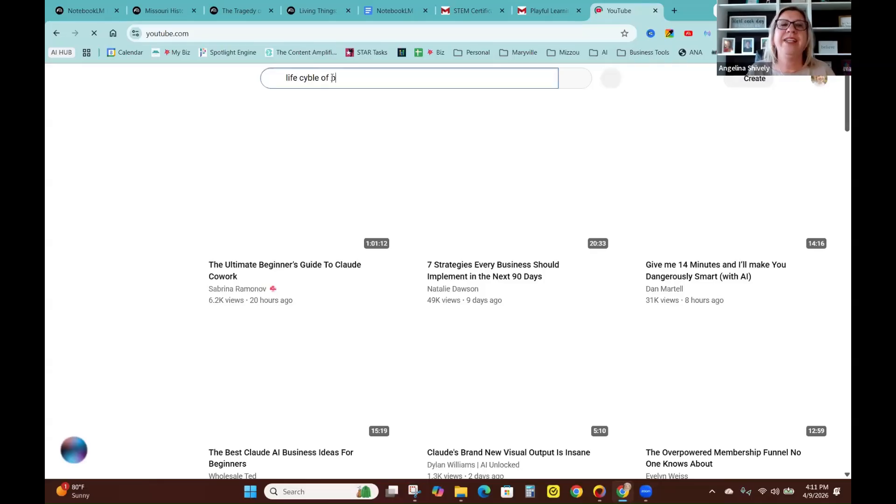
pyautogui.press('BackSpace')
pyautogui.press('BackSpace')
pyautogui.press('BackSpace')
pyautogui.press('BackSpace')
pyautogui.press('BackSpace')
pyautogui.press('BackSpace')
pyautogui.press('BackSpace')
pyautogui.press('BackSpace')
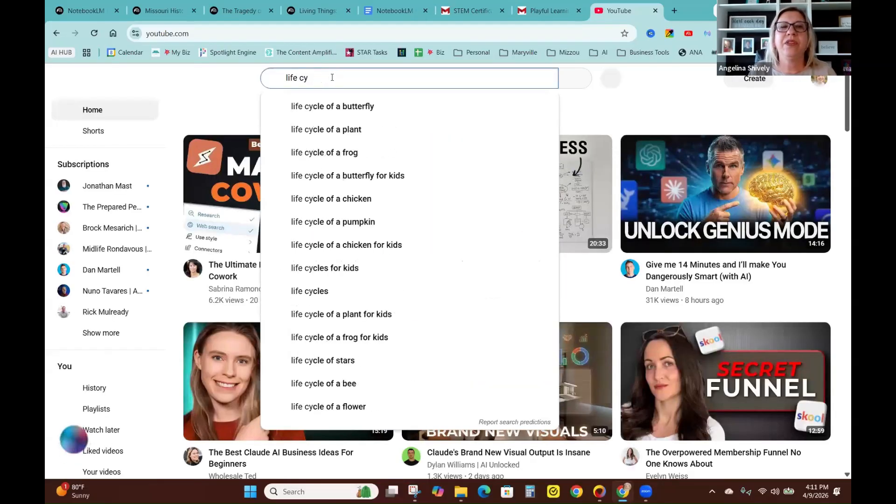
pyautogui.write('cle of plant')
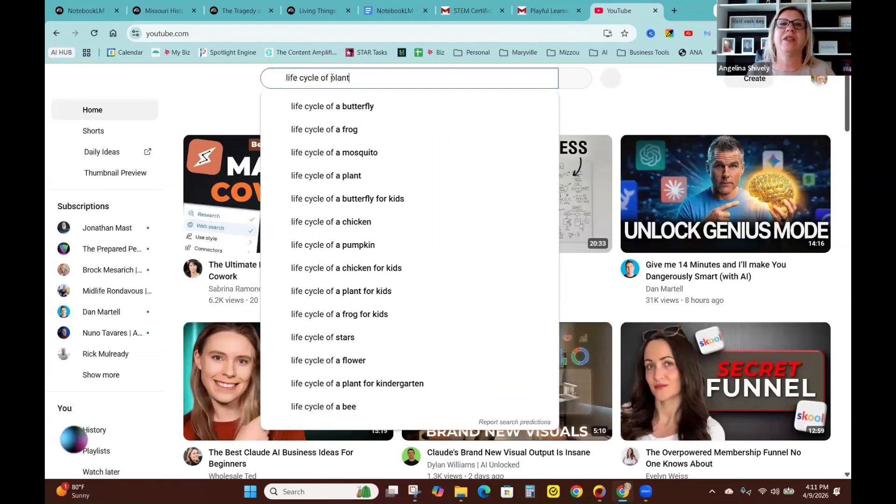
pyautogui.write('s')
pyautogui.press('Return')
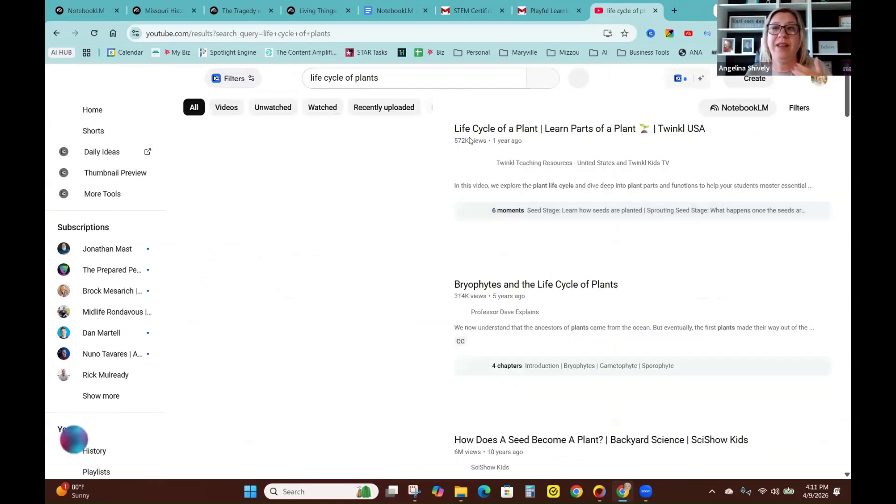
# Open the Twinkl USA video "Life Cycle of a Plant | Learn Parts of a Plant" and copy its web address
pyautogui.click(442, 214)
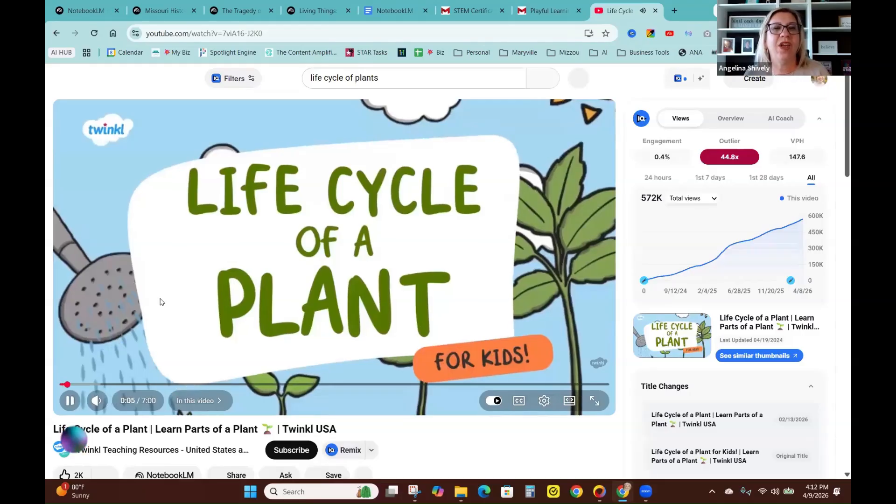
pyautogui.click(253, 34)
pyautogui.rightClick(255, 38)
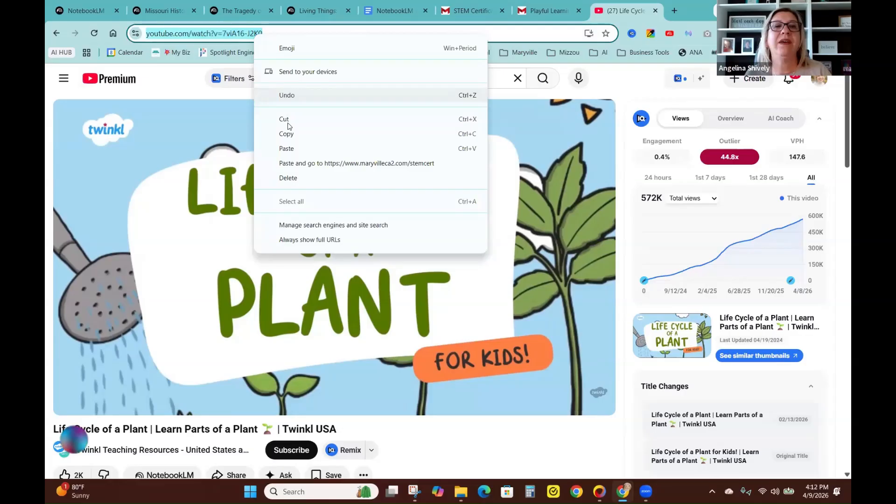
pyautogui.click(290, 134)
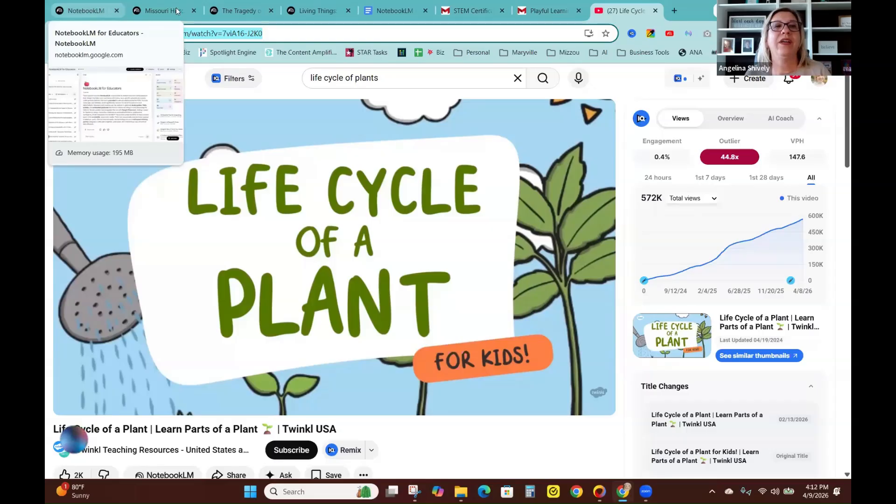
# Return to the life cycles notebook in NotebookLM and add the copied YouTube link as a new source
pyautogui.click(333, 14)
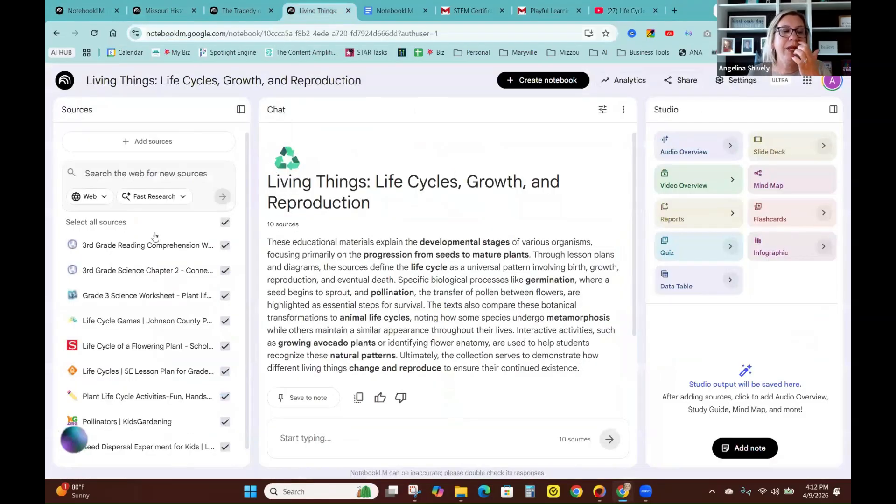
pyautogui.click(131, 139)
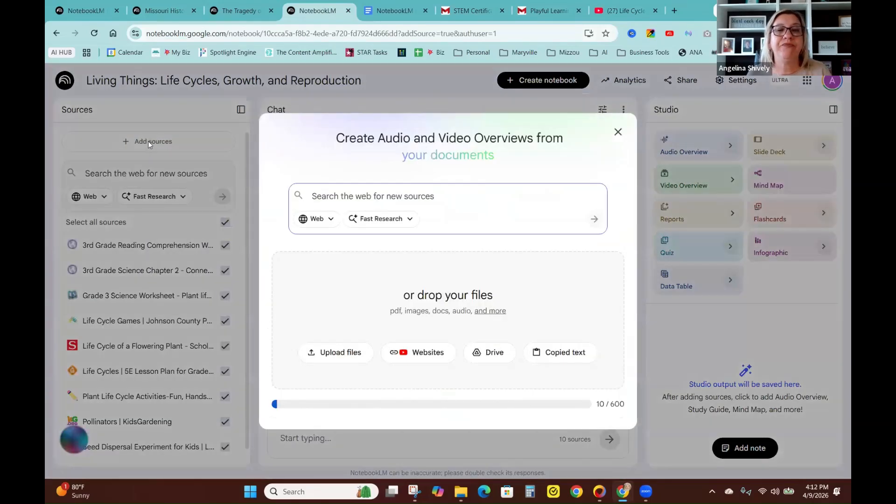
pyautogui.click(422, 353)
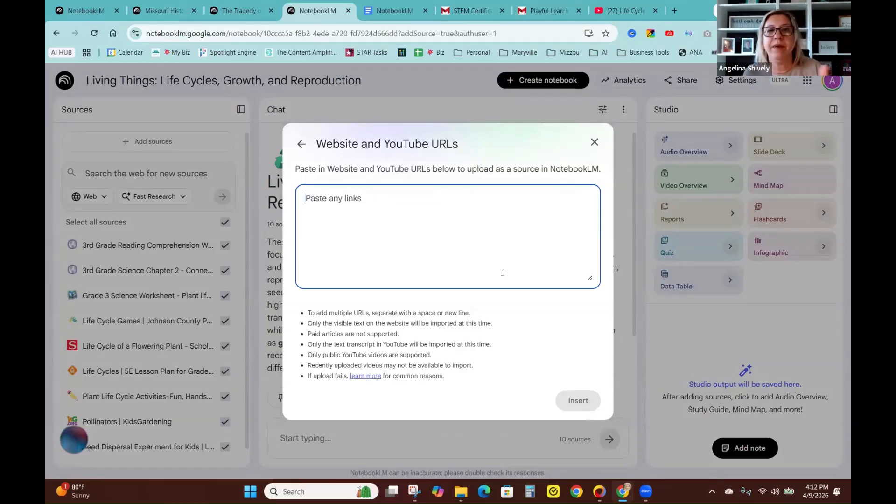
pyautogui.hotkey('ctrl', 'v')
pyautogui.click(570, 404)
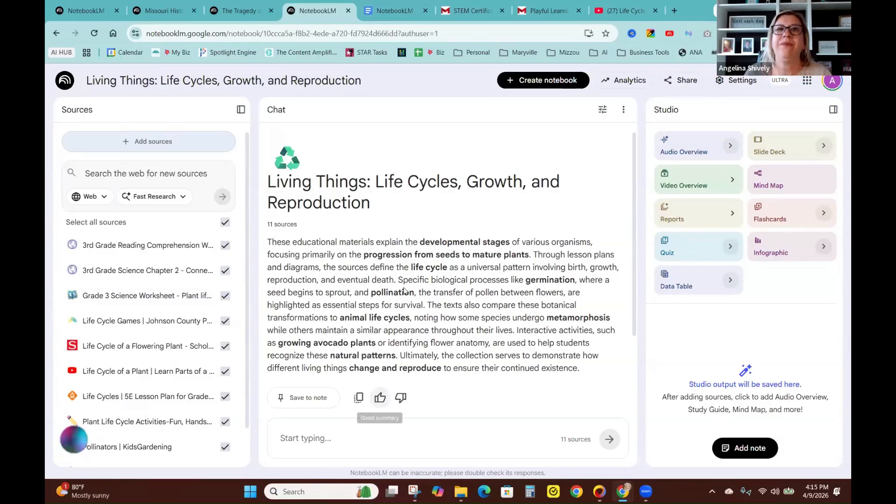
# In the Google Docs prompt guide for teachers, copy the suggested prompt for Lesson Summaries & Guided Notes
pyautogui.click(391, 11)
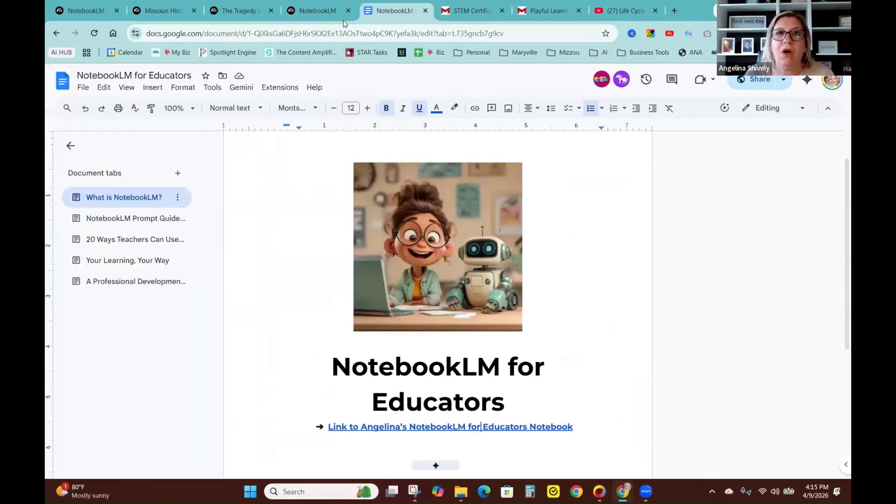
pyautogui.click(164, 218)
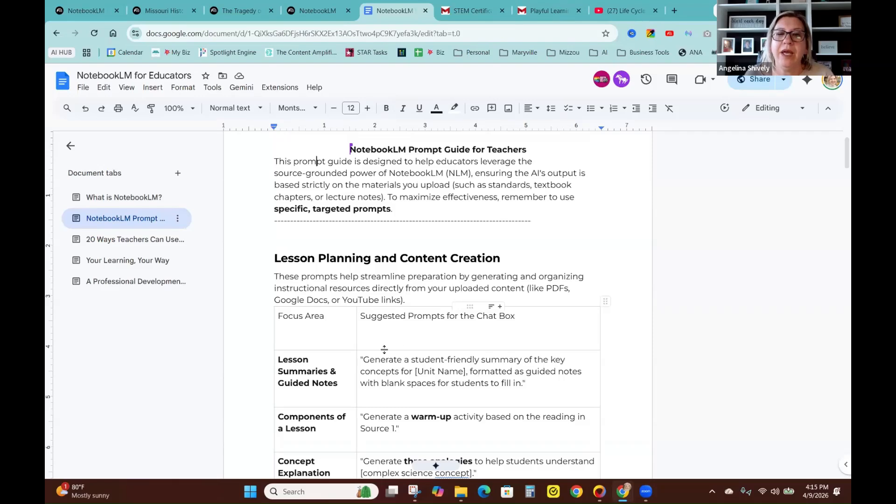
pyautogui.click(363, 359)
pyautogui.moveTo(493, 381); pyautogui.dragTo(522, 384)
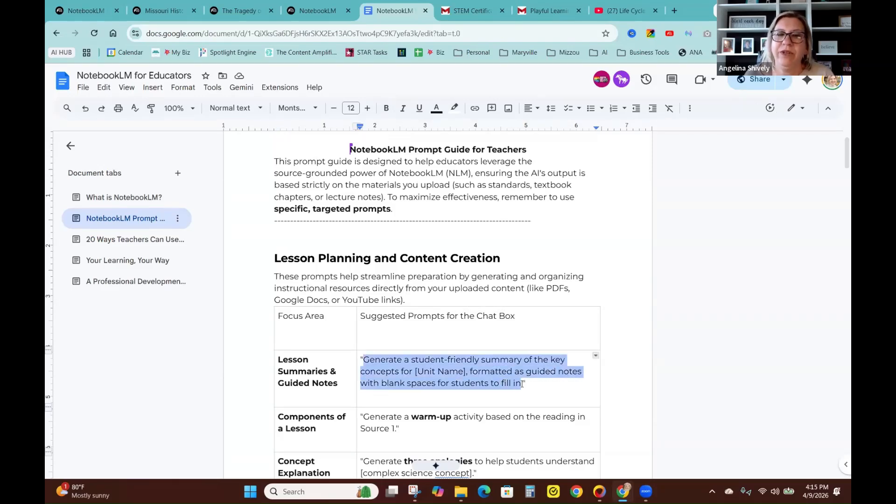
pyautogui.rightClick(476, 376)
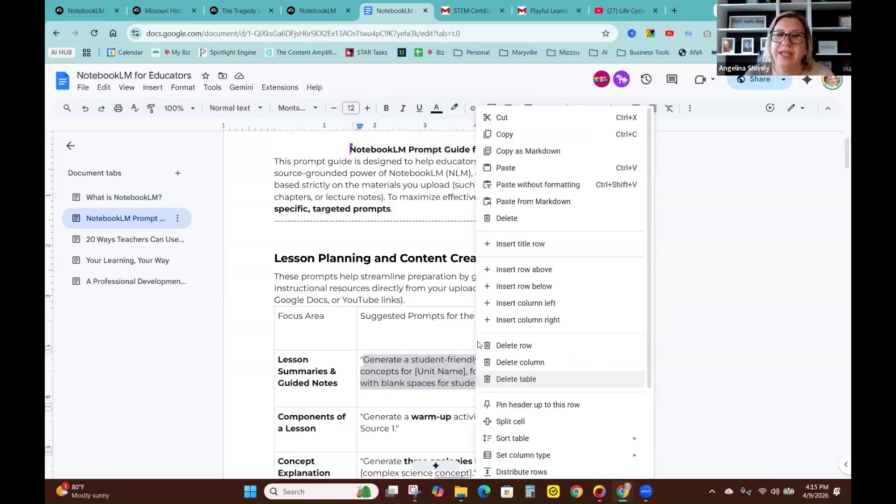
pyautogui.click(505, 135)
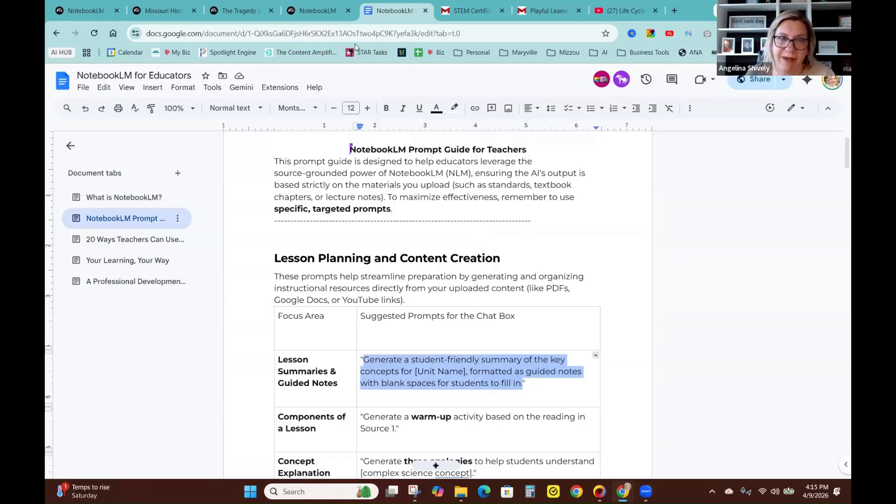
# Return to the life cycles notebook in NotebookLM and paste the copied guided-notes prompt into the chat box
pyautogui.click(327, 10)
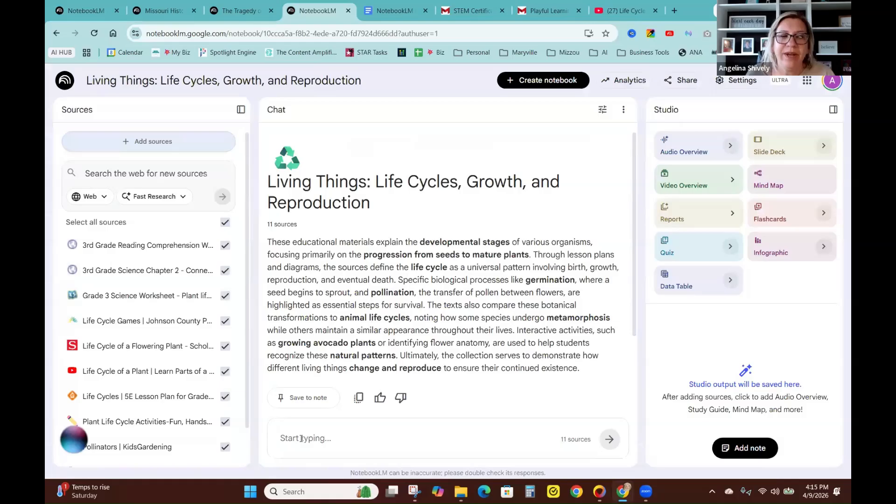
pyautogui.click(299, 438)
pyautogui.rightClick(299, 438)
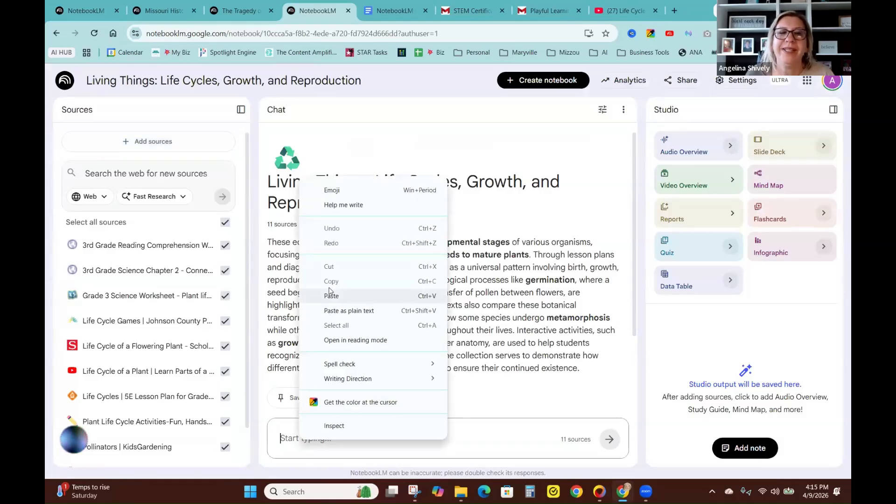
pyautogui.click(337, 292)
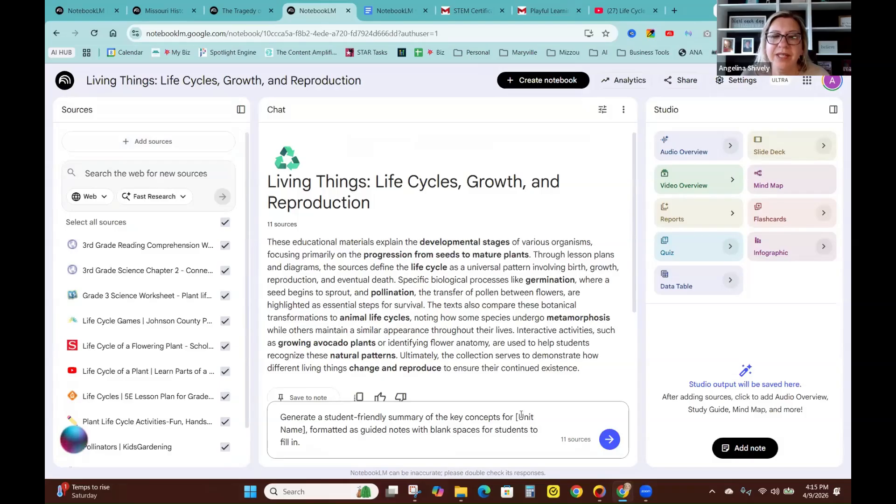
# Replace the [Unit Name] placeholder in the prompt with "life cycles of plants" and submit it
pyautogui.moveTo(516, 415); pyautogui.dragTo(308, 433)
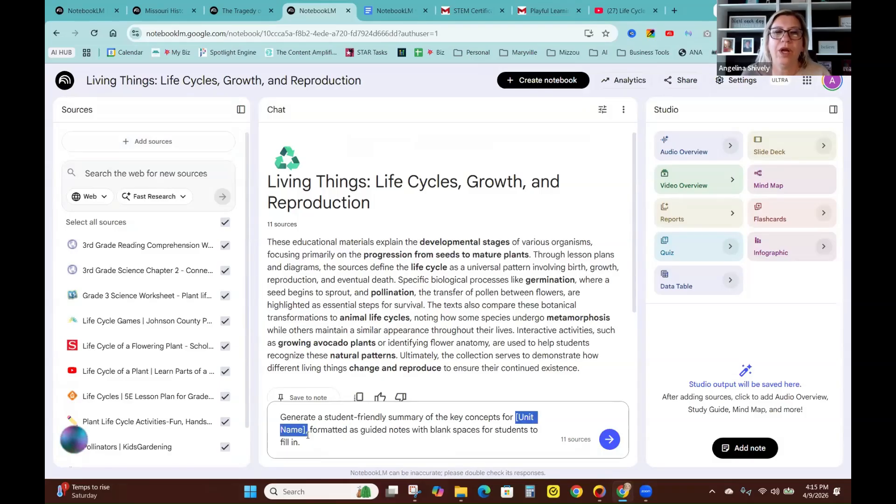
pyautogui.press('BackSpace')
pyautogui.write('liffe c')
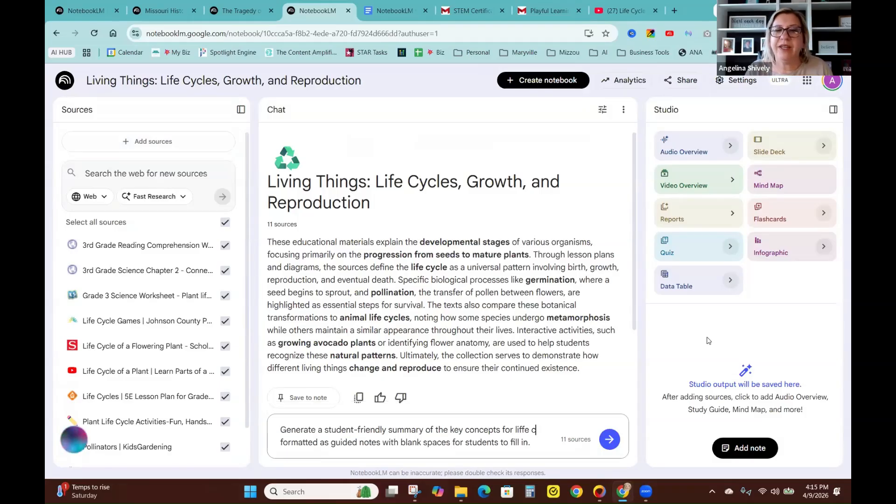
pyautogui.write('cycles of ')
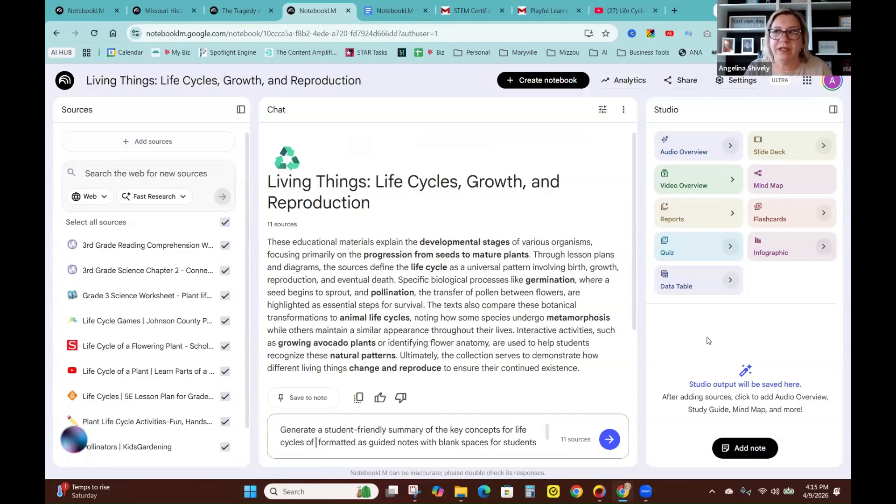
pyautogui.write('plants')
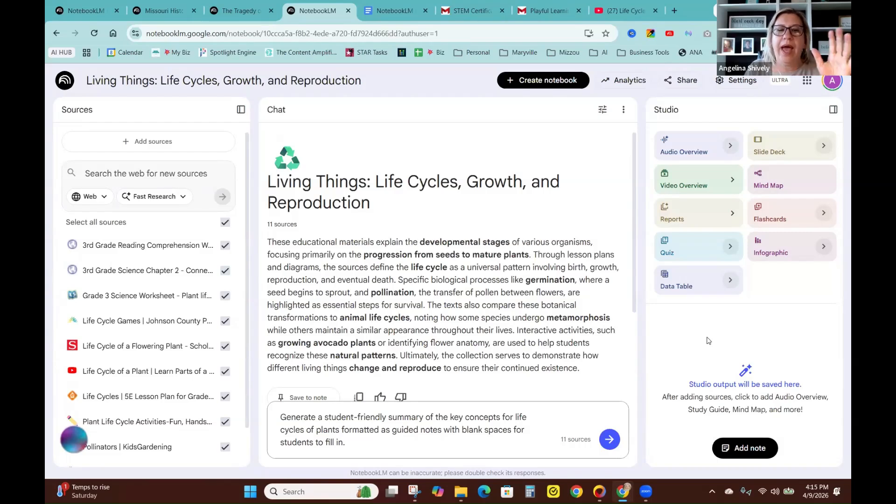
pyautogui.press('Return')
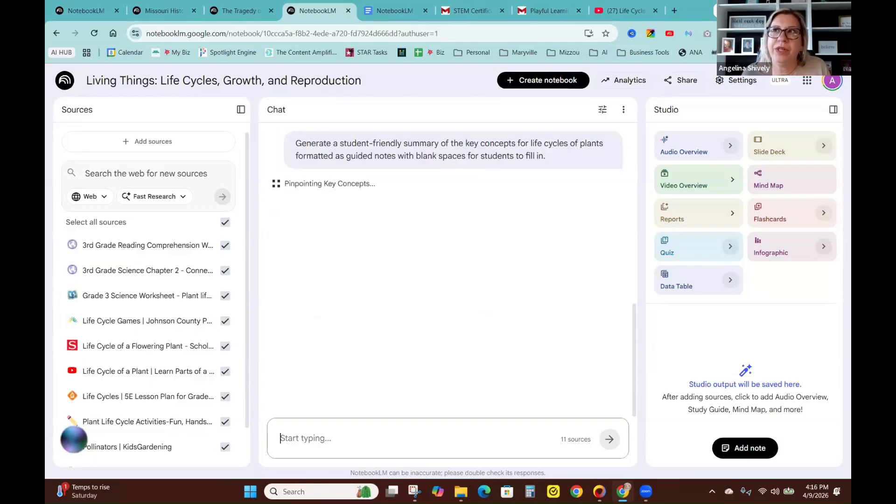
# Switch to the NotebookLM for Educators document in Google Docs and copy its web address
pyautogui.click(392, 10)
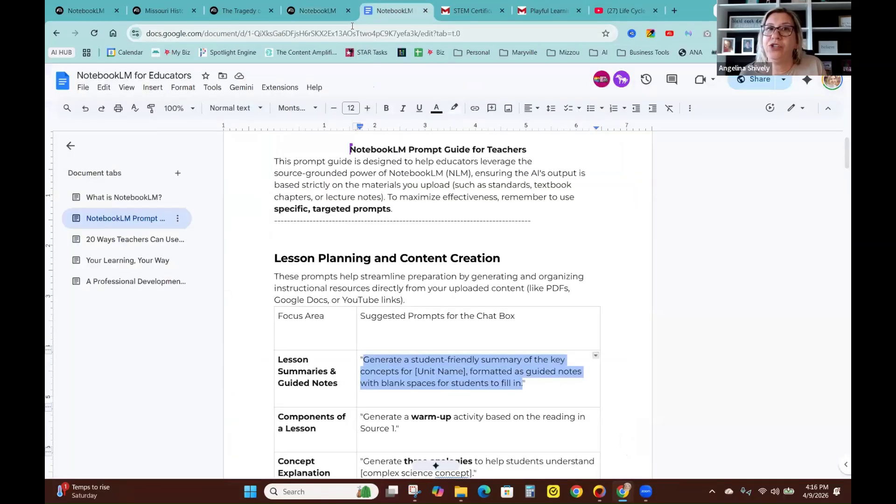
pyautogui.click(348, 32)
pyautogui.rightClick(344, 35)
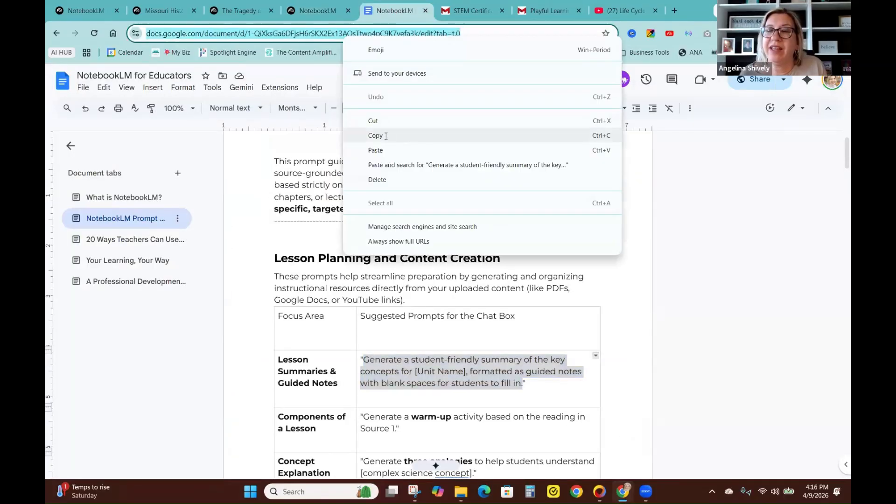
pyautogui.click(376, 136)
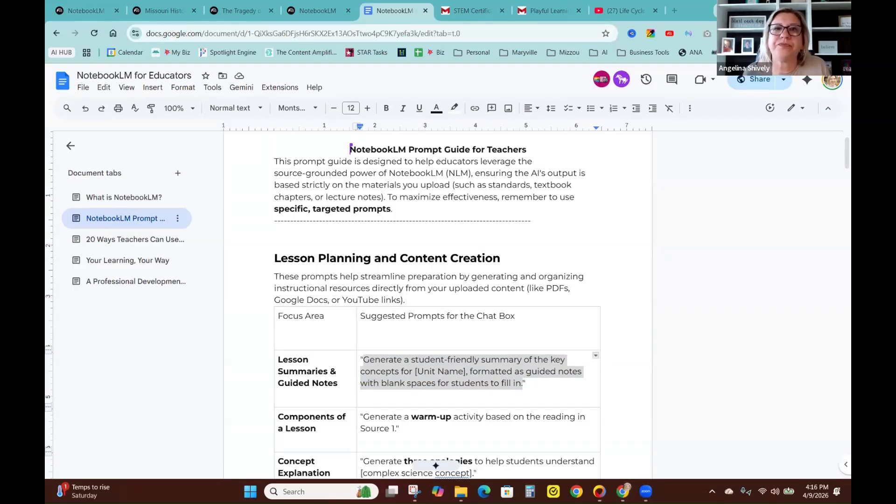
# Return to the life cycles notebook in NotebookLM and choose the Anime visual style for a customized infographic
pyautogui.click(305, 9)
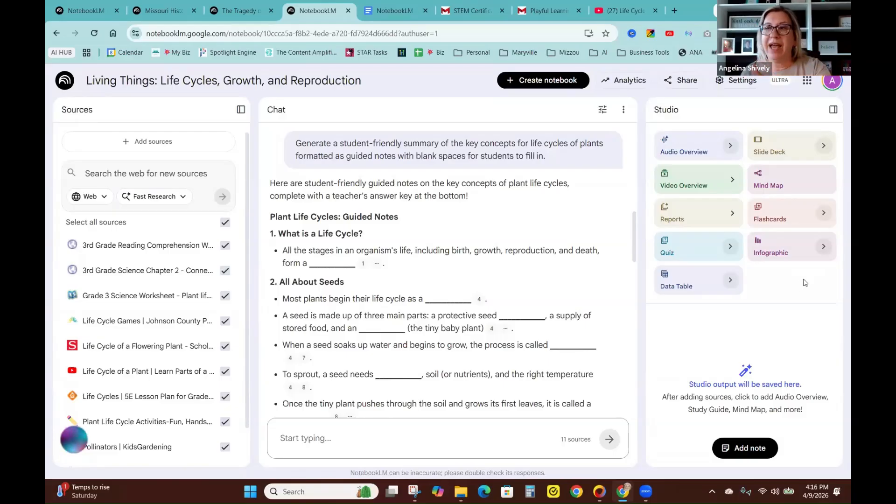
pyautogui.click(824, 246)
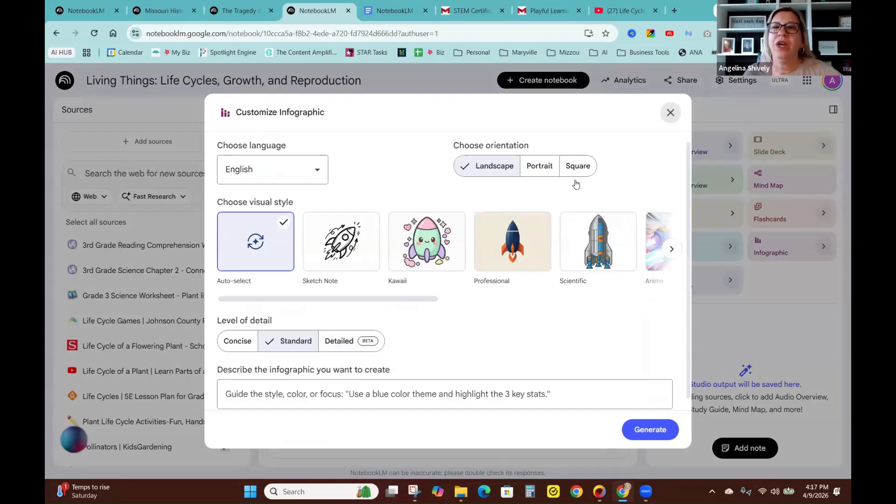
pyautogui.click(688, 135)
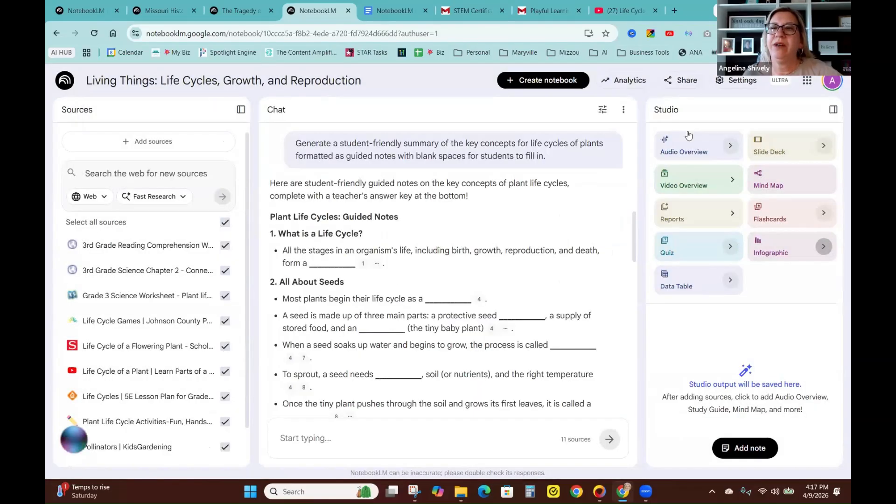
pyautogui.click(822, 247)
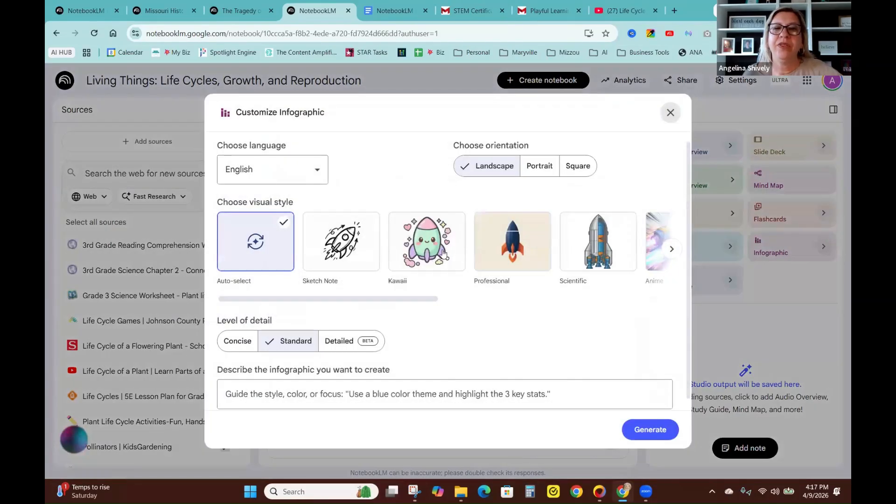
pyautogui.moveTo(388, 299); pyautogui.dragTo(532, 307)
pyautogui.hscroll(5, 532, 306)
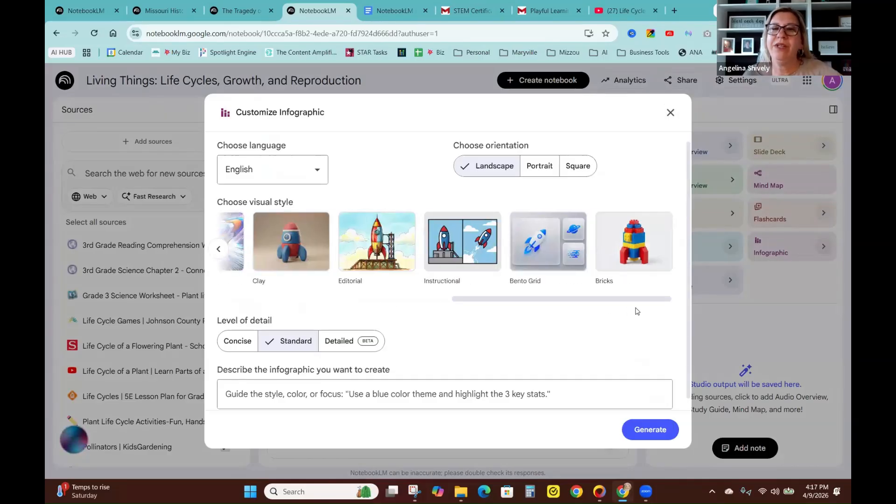
pyautogui.hscroll(-6, 492, 302)
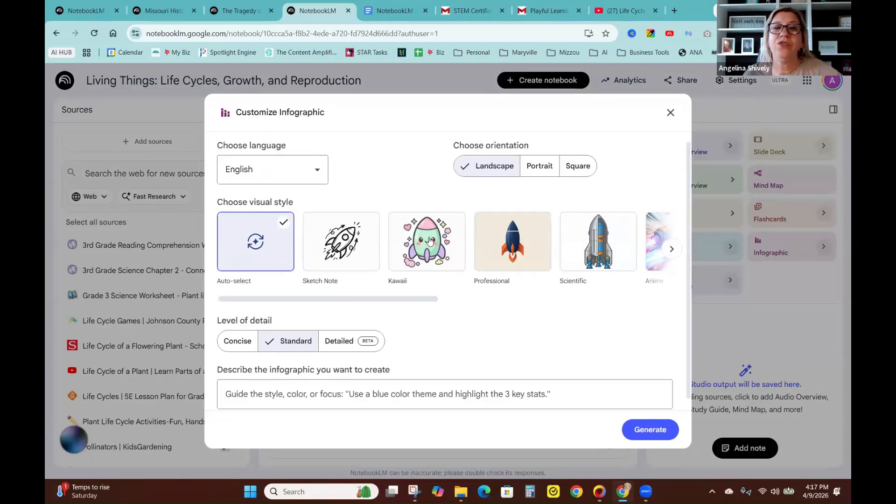
pyautogui.hscroll(4, 494, 304)
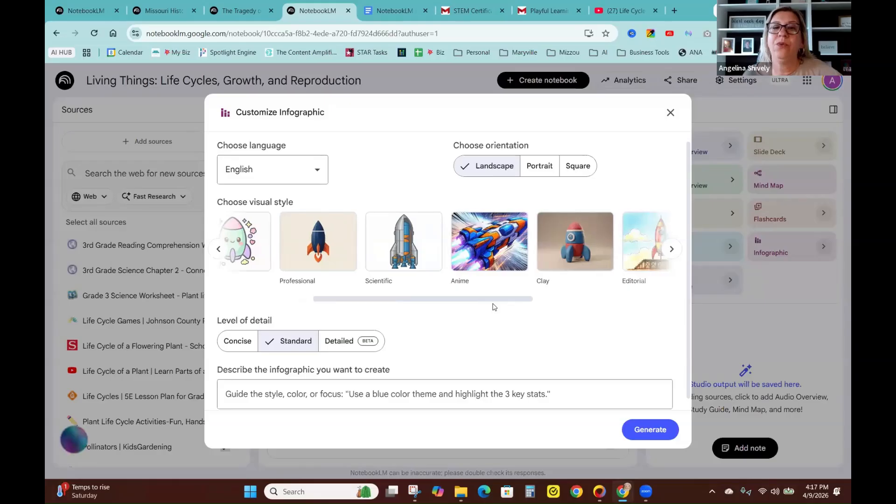
pyautogui.click(488, 256)
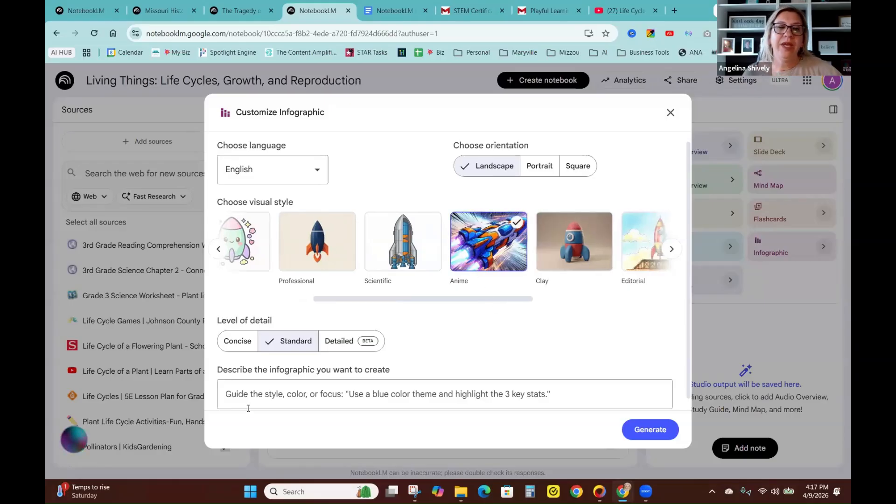
# Generate the infographic with the description "Create a colorful explanation of the life cycle of plants" and the Detailed level of detail
pyautogui.click(250, 389)
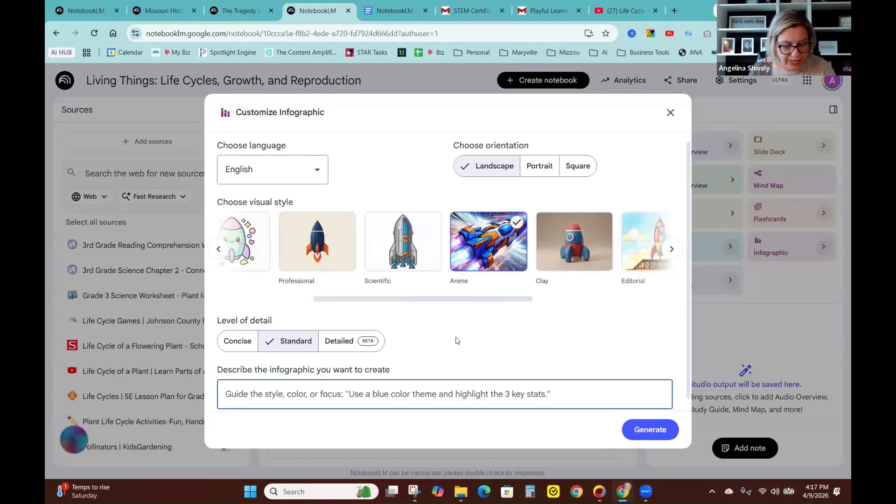
pyautogui.write('Create a colorful exp')
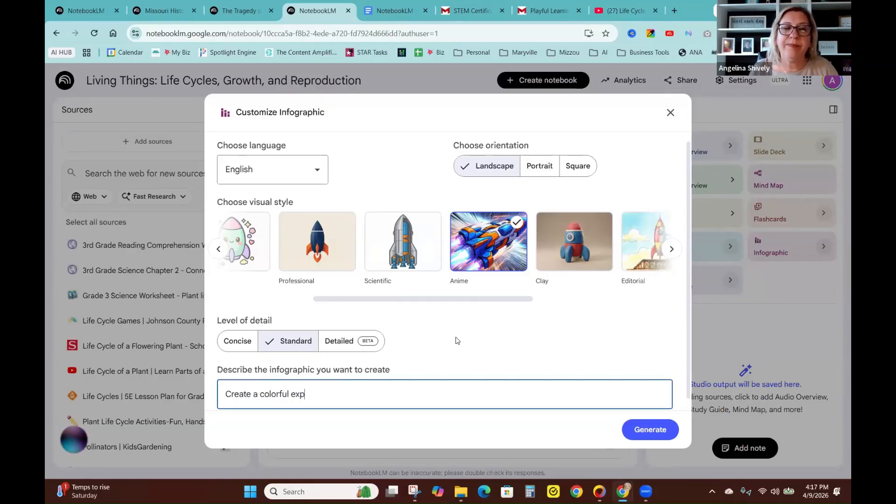
pyautogui.write('lanatio')
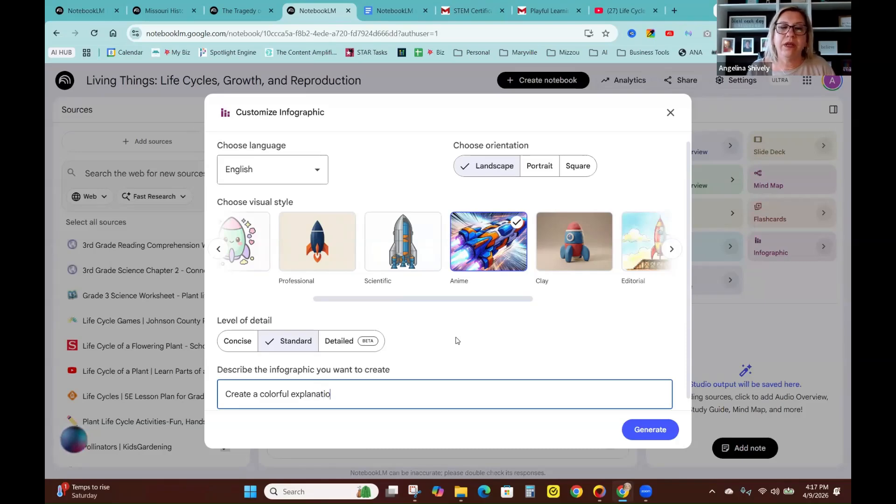
pyautogui.write('n of the life cycle of p')
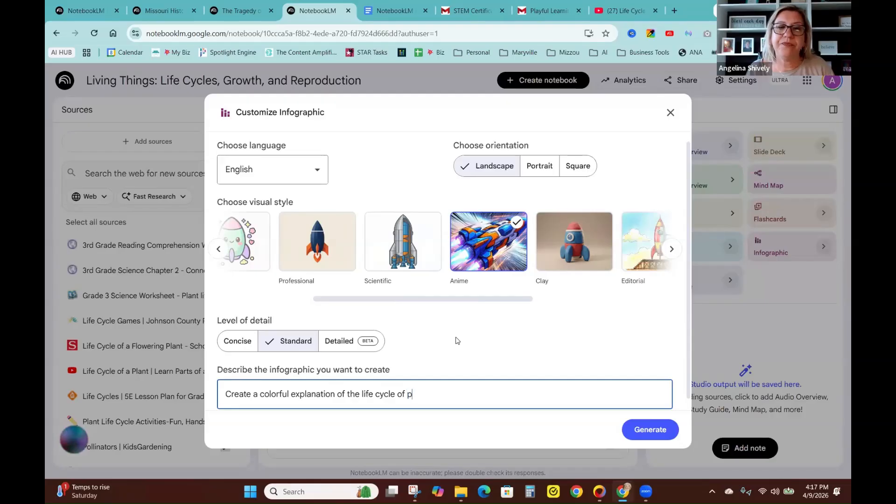
pyautogui.write('lants')
pyautogui.press('Return')
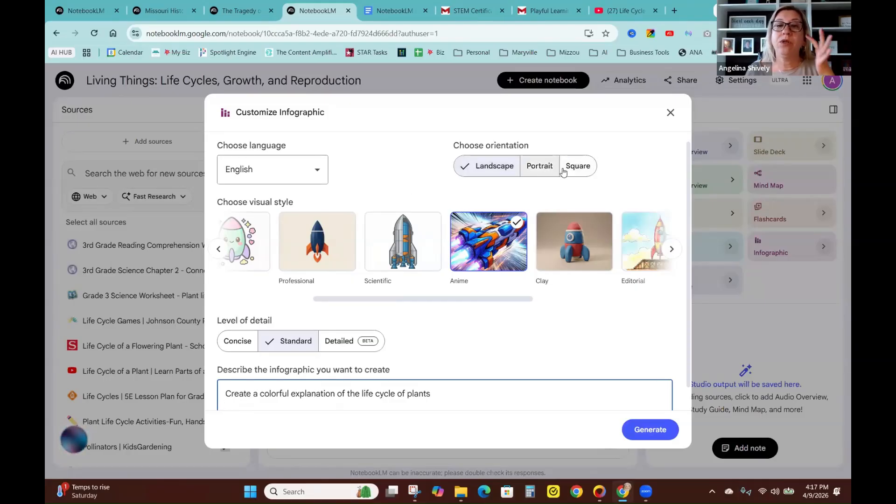
pyautogui.click(337, 345)
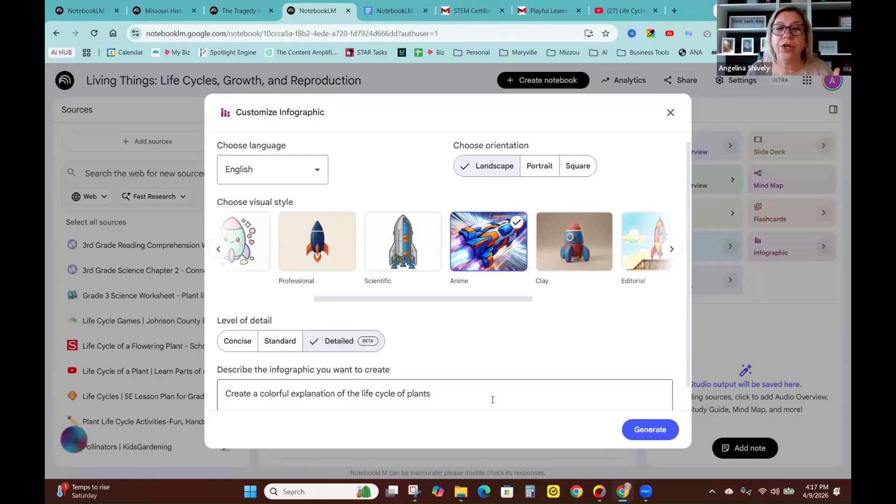
pyautogui.click(647, 433)
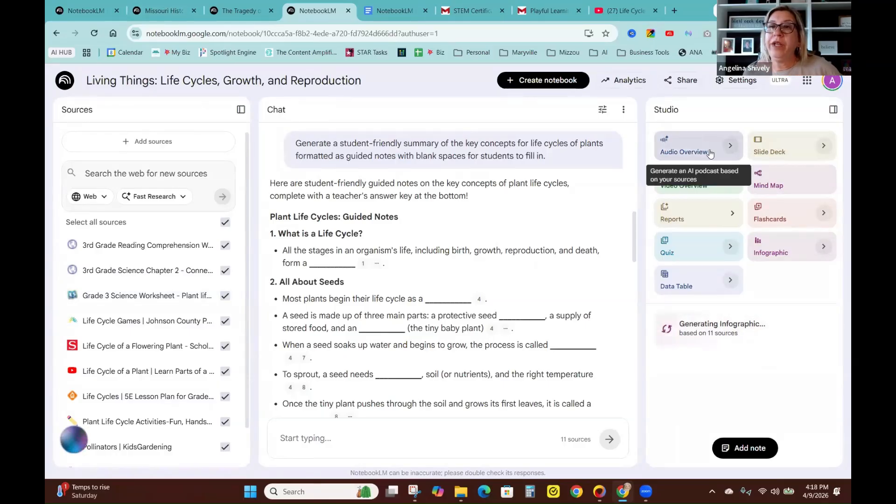
# Open the Audio Overview customization and review its formats, length choices and suggested focus prompts
pyautogui.click(730, 146)
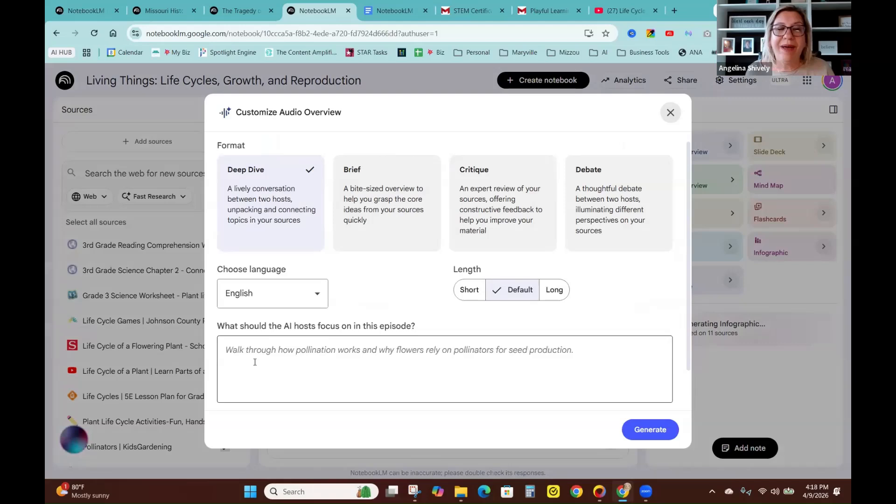
pyautogui.scroll(-1, 368, 360)
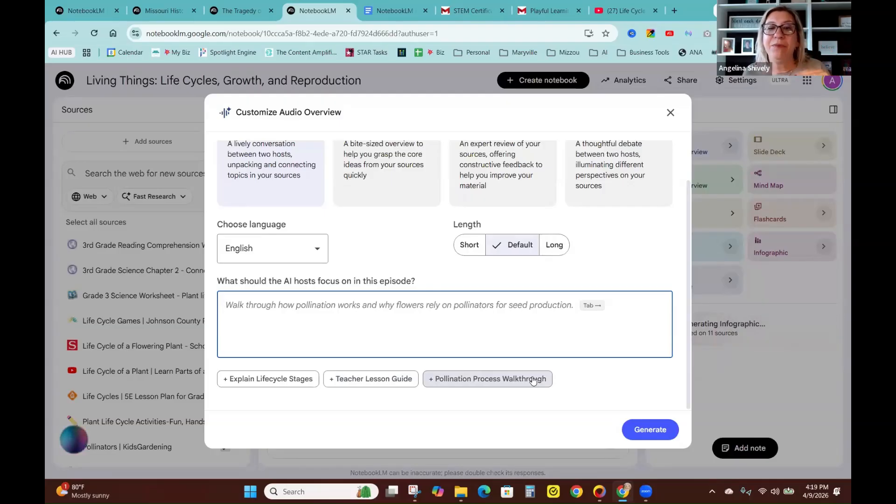
pyautogui.scroll(2, 297, 198)
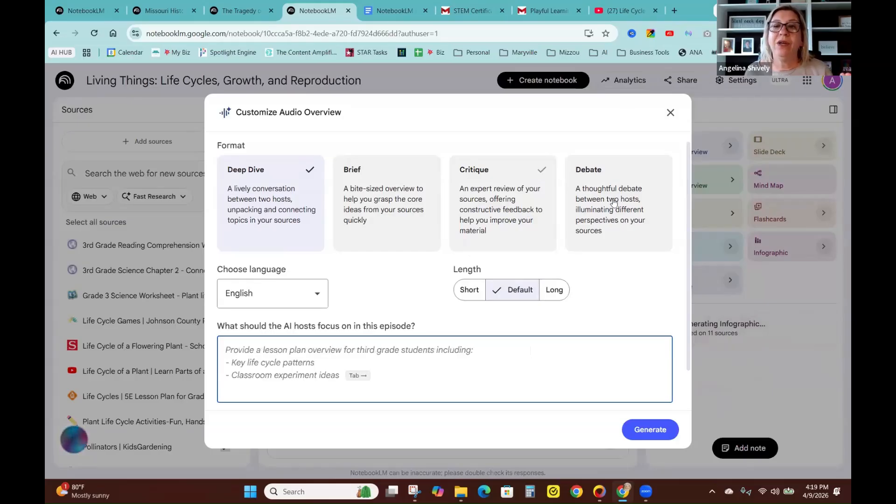
# Switch to the Romeo and Juliet notebook and examine its saved Studio outputs and the options of the Act 1 Deep Dive audio
pyautogui.click(165, 13)
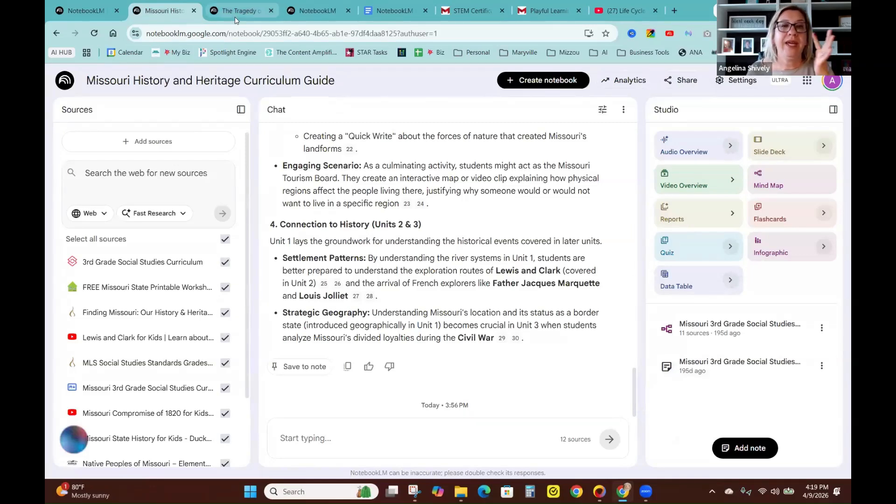
pyautogui.hotkey('ctrl', 'Tab')
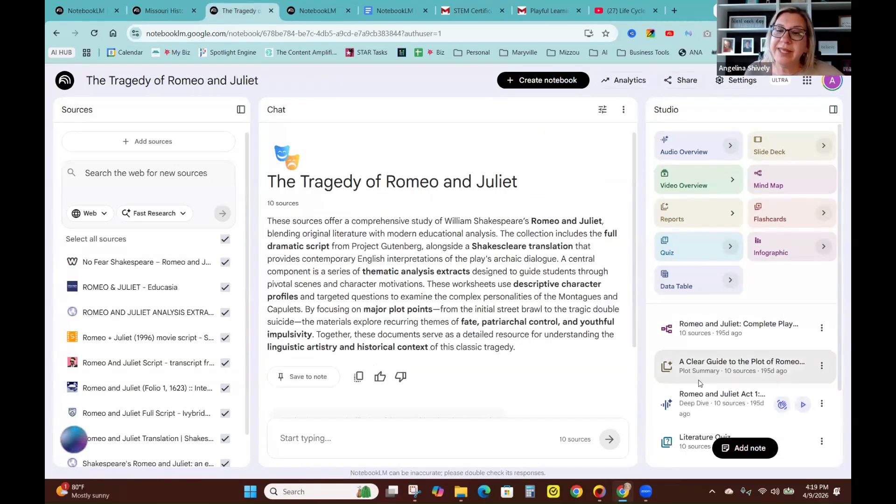
pyautogui.scroll(-2, 693, 401)
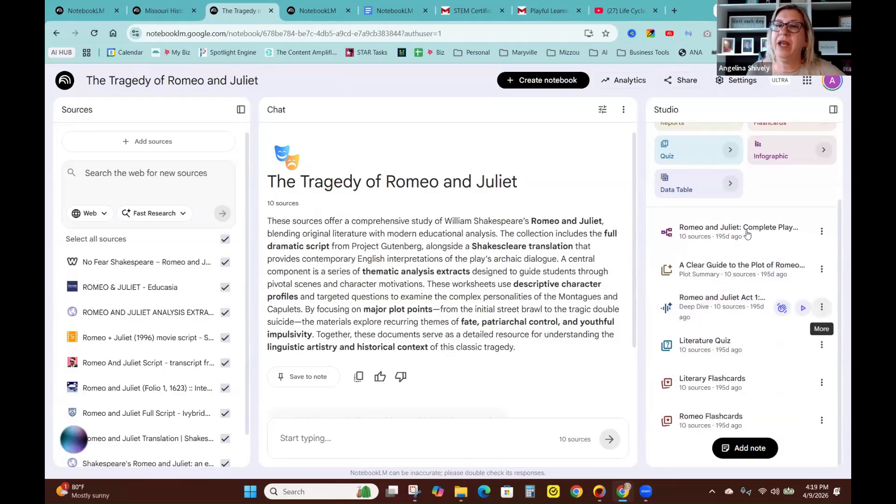
pyautogui.scroll(2, 693, 351)
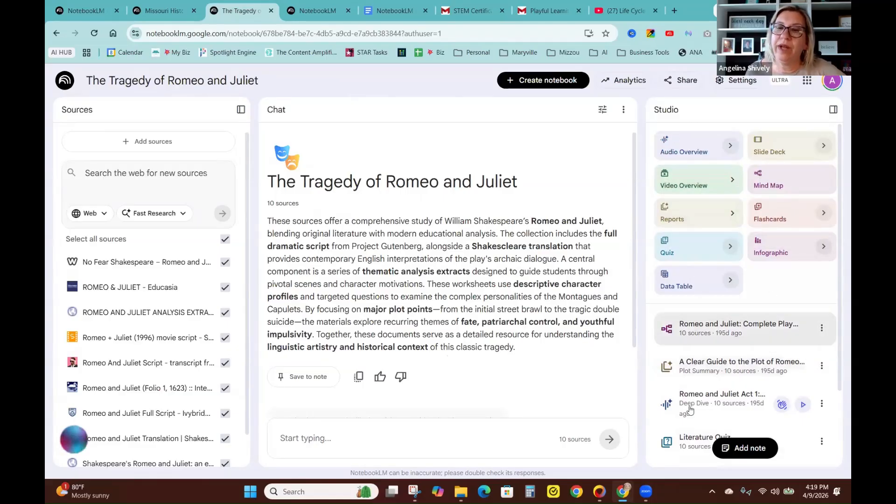
pyautogui.click(821, 404)
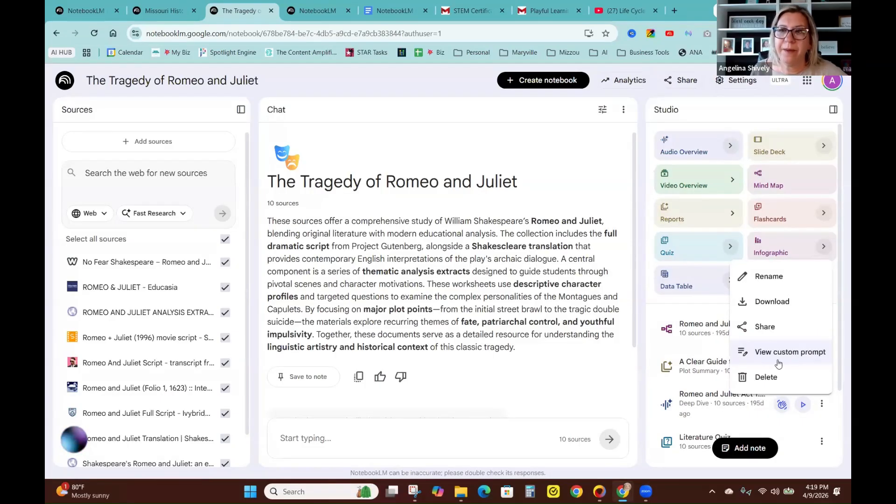
pyautogui.click(685, 404)
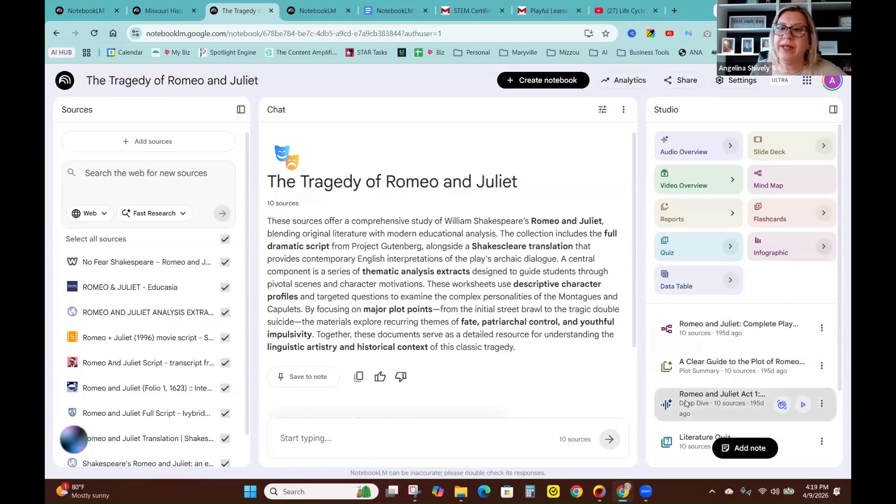
# Play the Romeo and Juliet Act 1 Deep Dive audio from the beginning, listen to two short excerpts and pause it
pyautogui.click(686, 404)
pyautogui.click(742, 449)
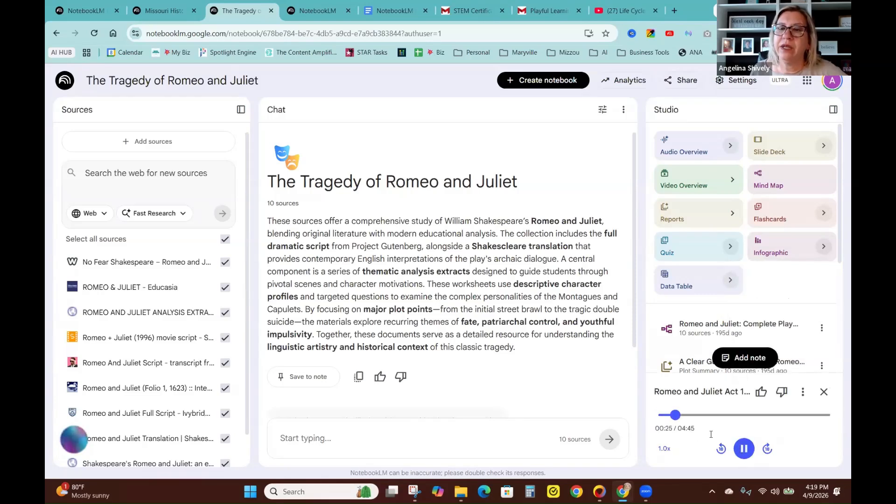
pyautogui.click(652, 415)
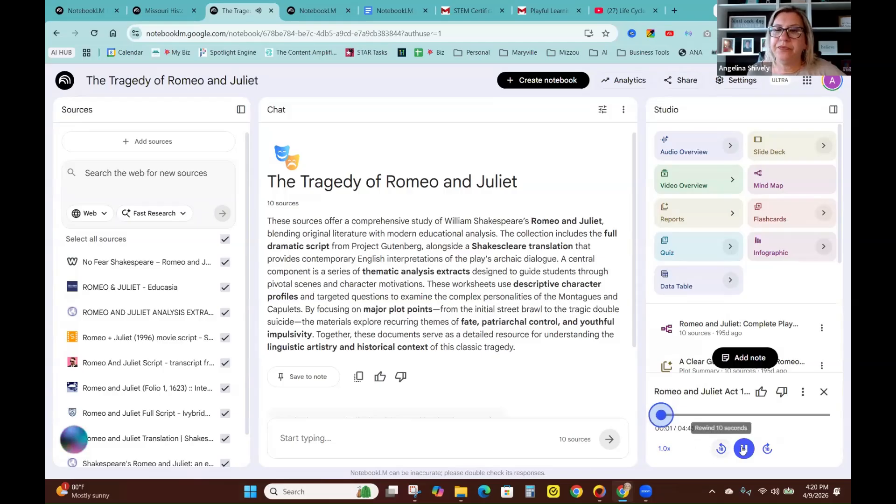
pyautogui.click(743, 449)
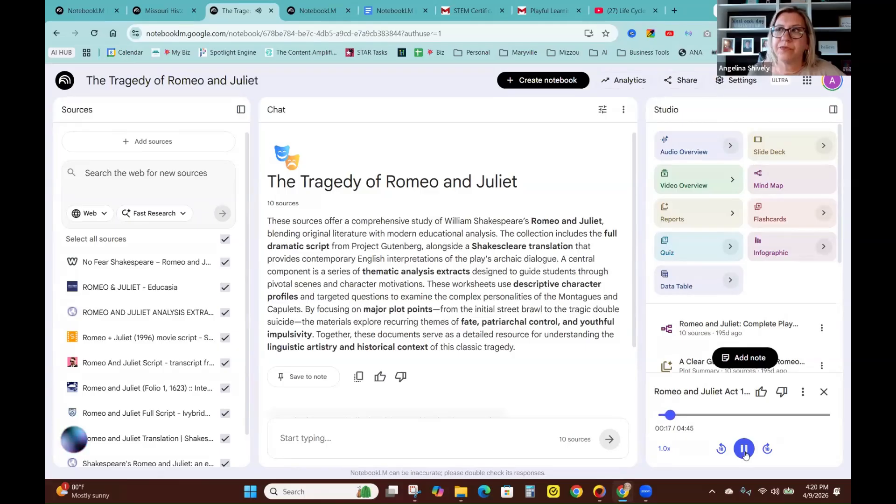
pyautogui.click(744, 451)
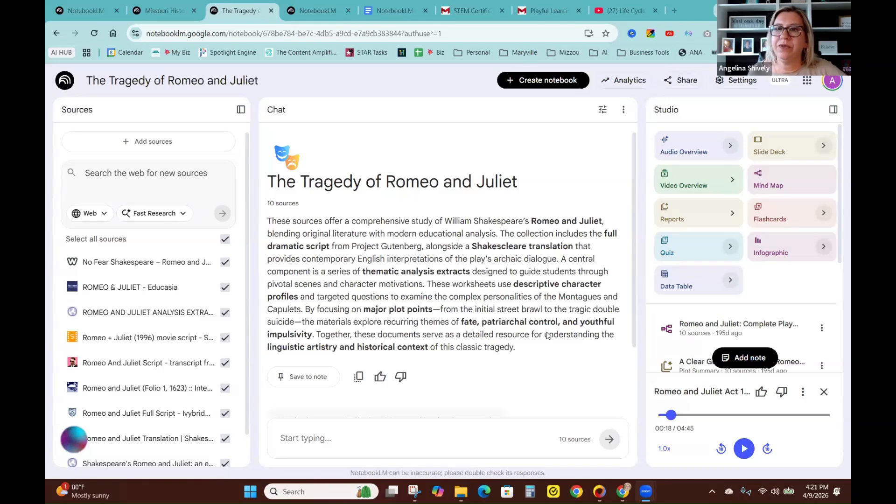
pyautogui.click(741, 449)
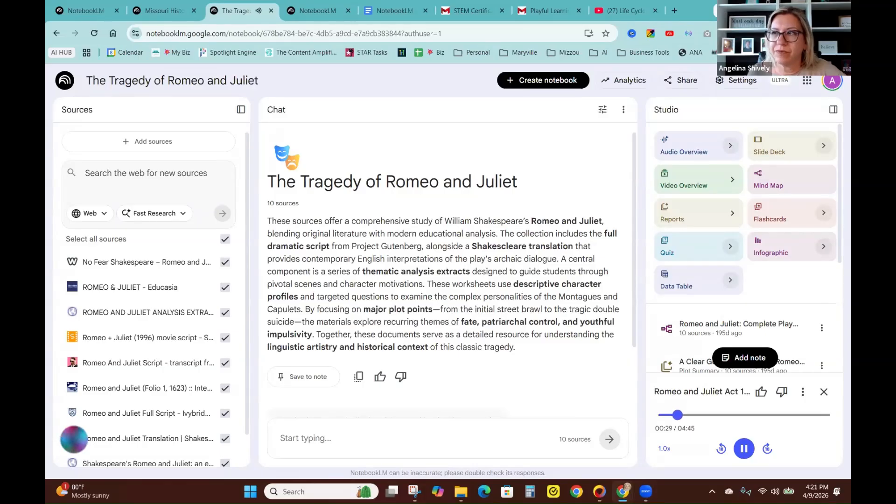
pyautogui.click(745, 449)
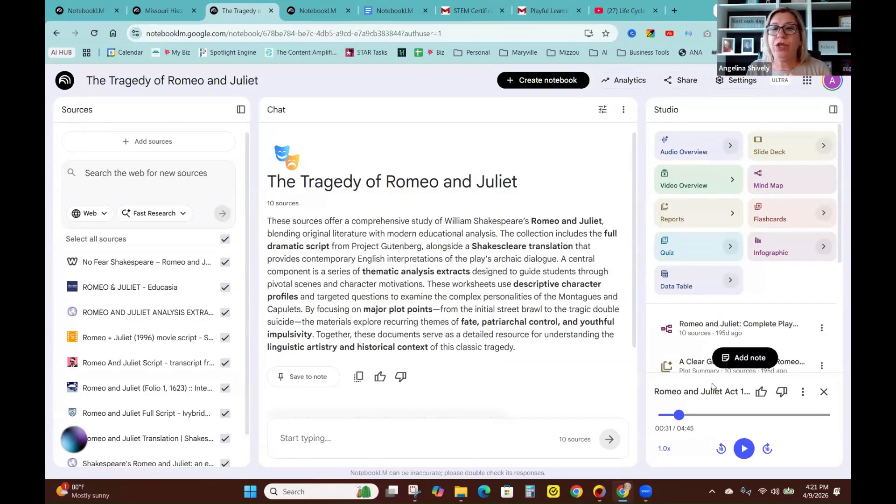
# Review the playback speed choices and the extra options of the Act 1 audio, and close its player
pyautogui.click(663, 448)
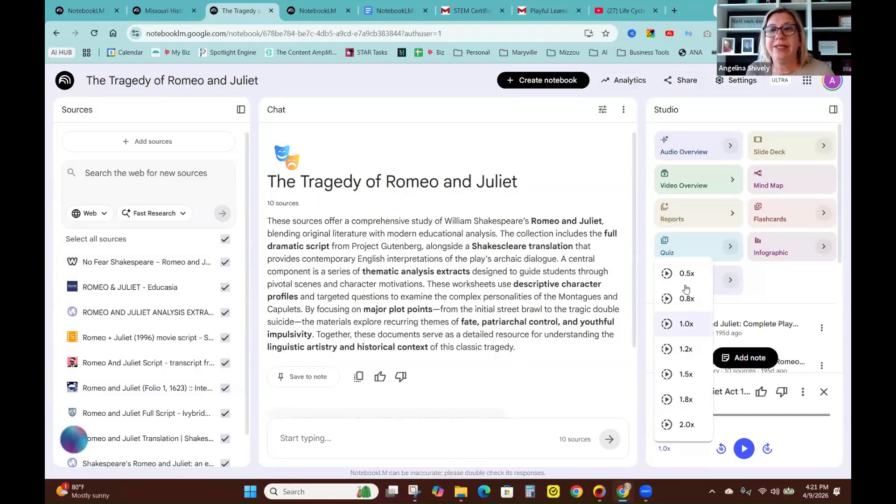
pyautogui.click(696, 460)
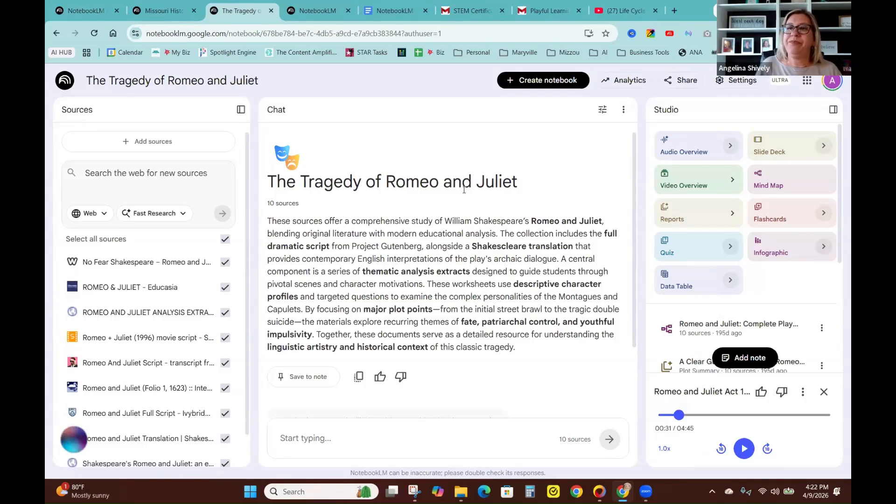
pyautogui.click(802, 396)
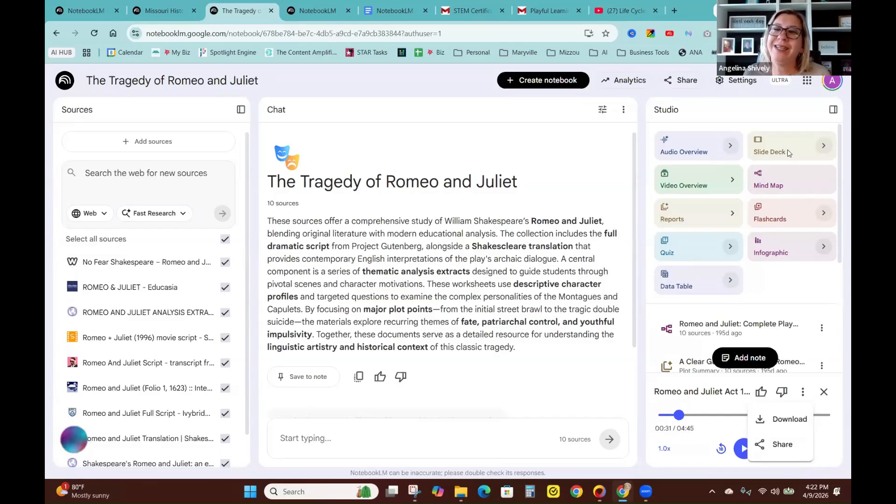
pyautogui.click(822, 148)
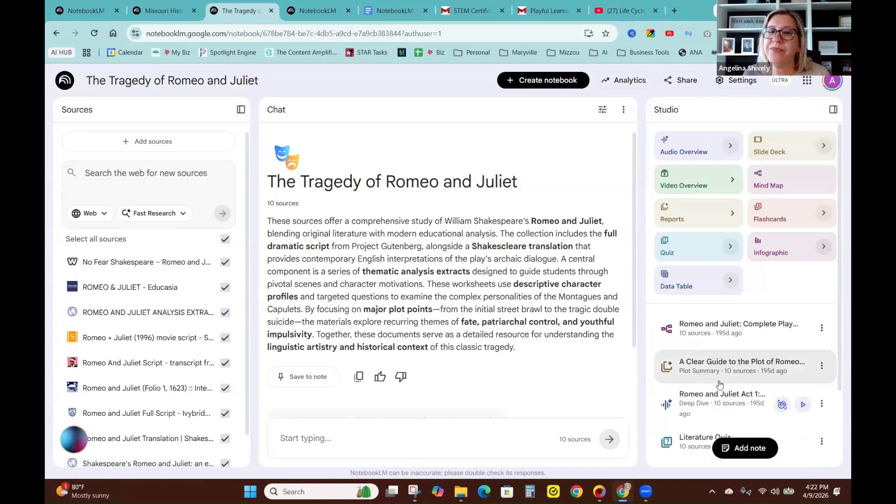
# View the saved Romeo and Juliet plot guide report and the saved 3rd grade curriculum guide note in the Missouri History notebook
pyautogui.scroll(-2, 718, 383)
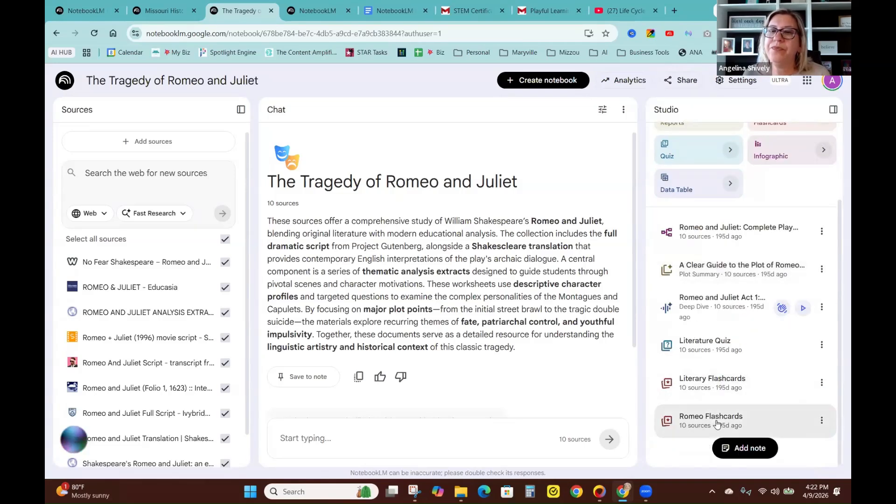
pyautogui.click(722, 271)
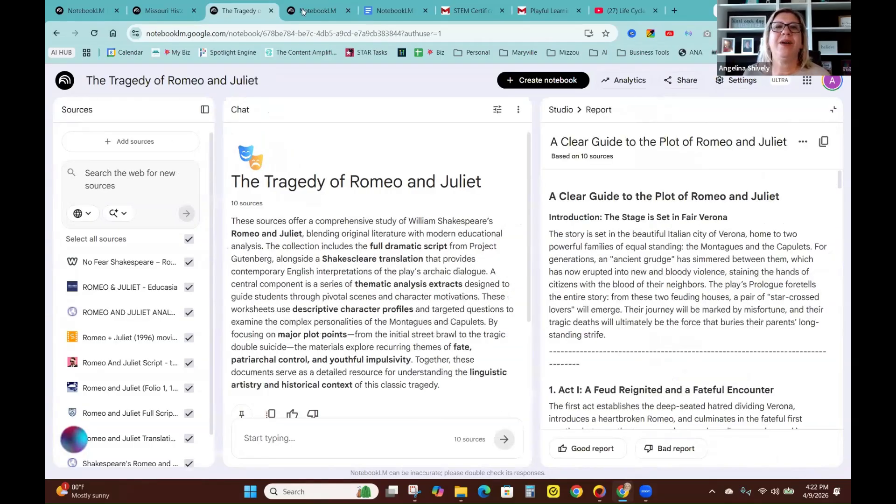
pyautogui.click(166, 10)
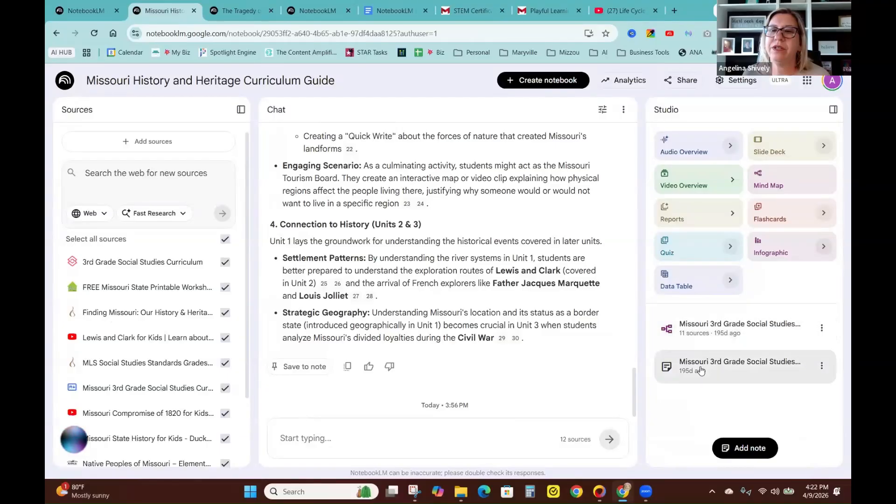
pyautogui.click(700, 367)
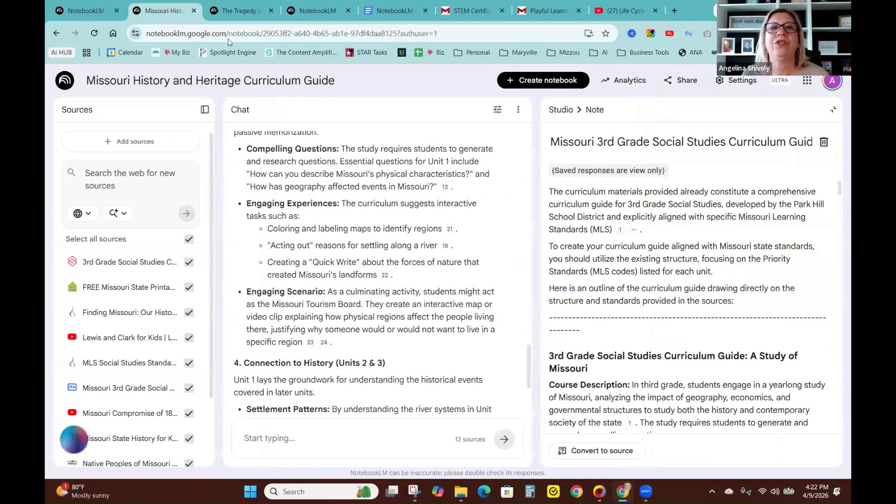
# Switch to the NotebookLM for Educators notebook and look through its saved Studio outputs
pyautogui.click(80, 14)
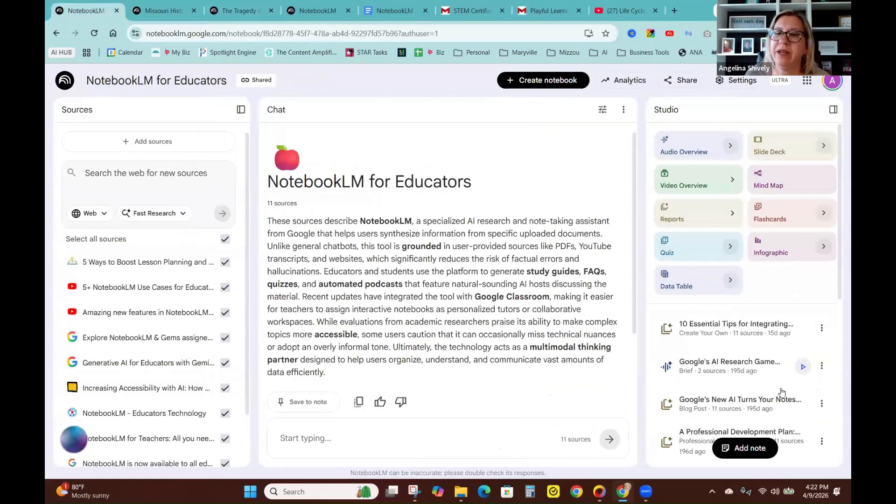
pyautogui.scroll(-5, 782, 391)
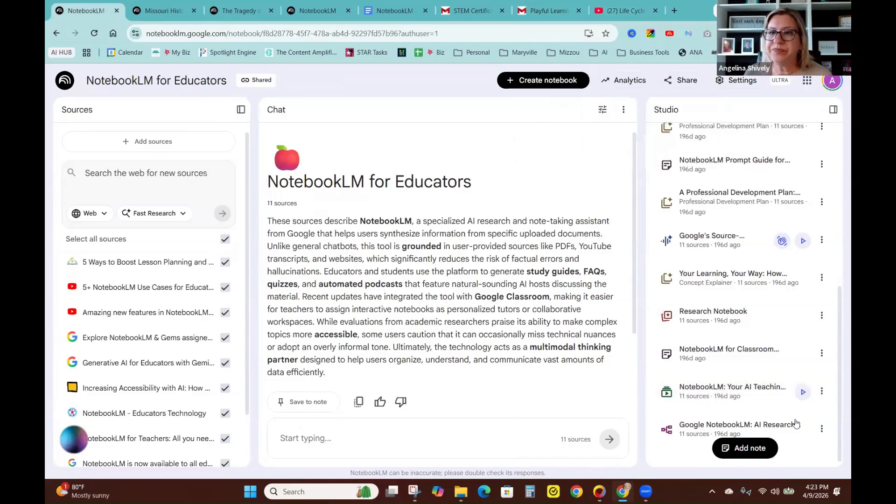
pyautogui.scroll(10, 765, 280)
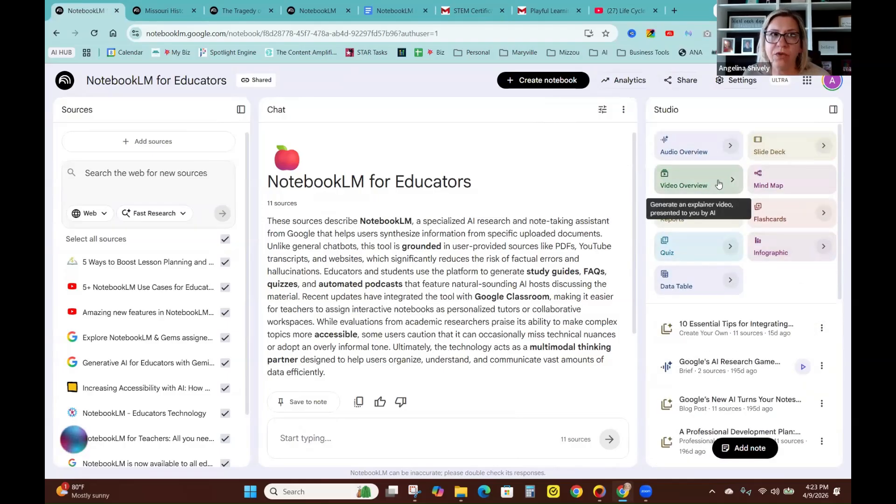
# Open the Video Overview customization, review its formats and suggested prompts, and close it without generating
pyautogui.click(725, 184)
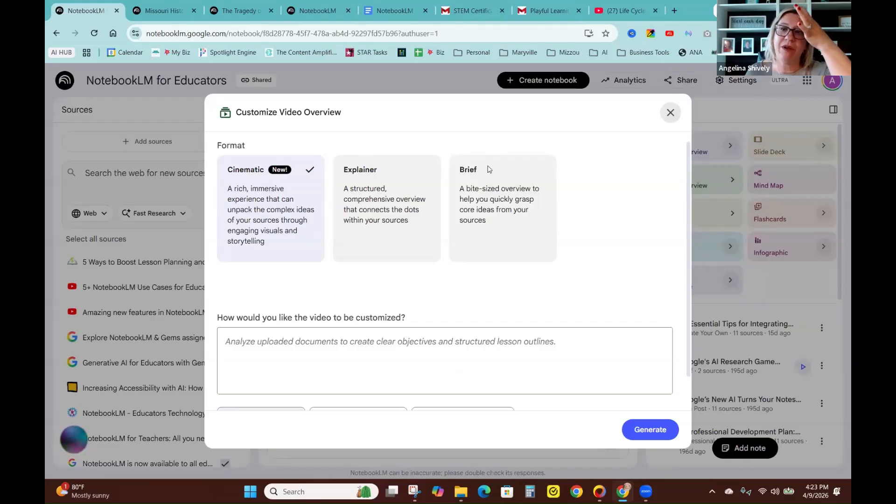
pyautogui.scroll(-1, 376, 317)
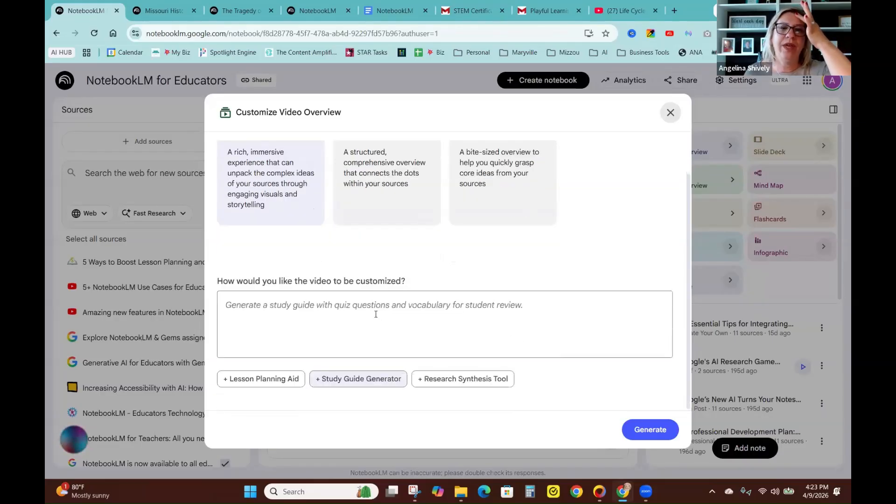
pyautogui.click(374, 348)
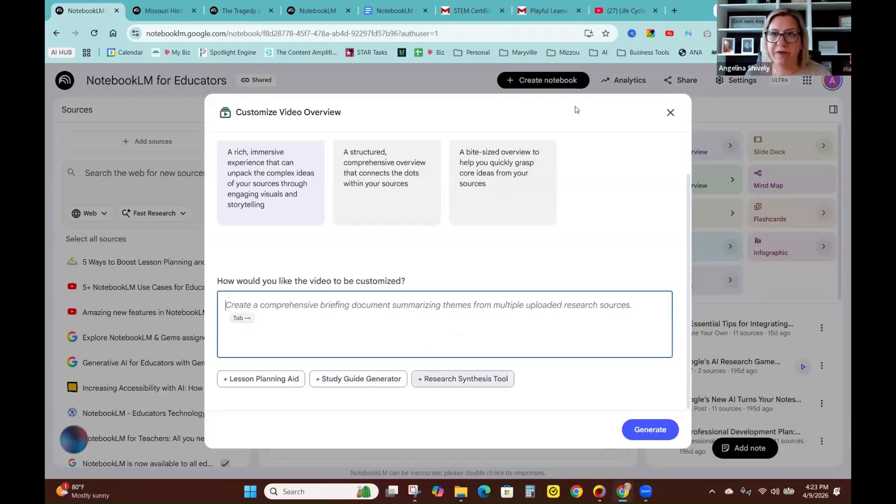
pyautogui.click(670, 112)
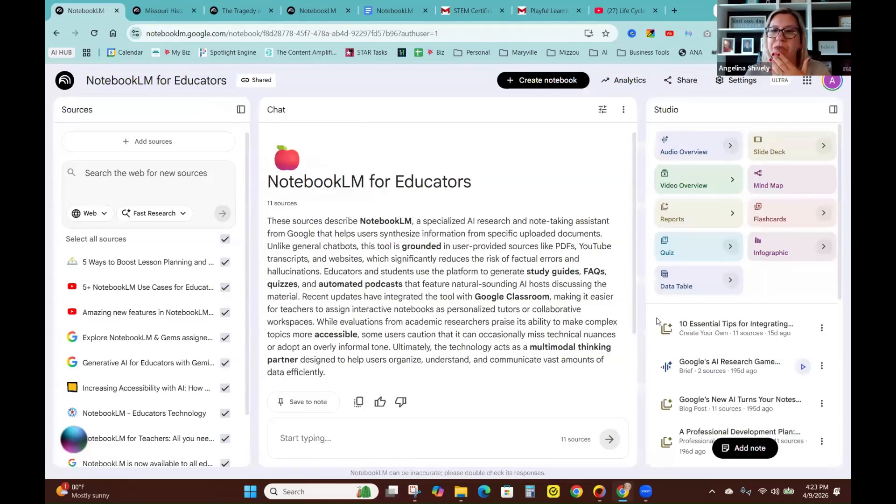
# Close the open note in the Missouri History notebook, and return to the life cycles notebook, dismissing its Audio Overview customization
pyautogui.scroll(-5, 718, 373)
pyautogui.click(161, 10)
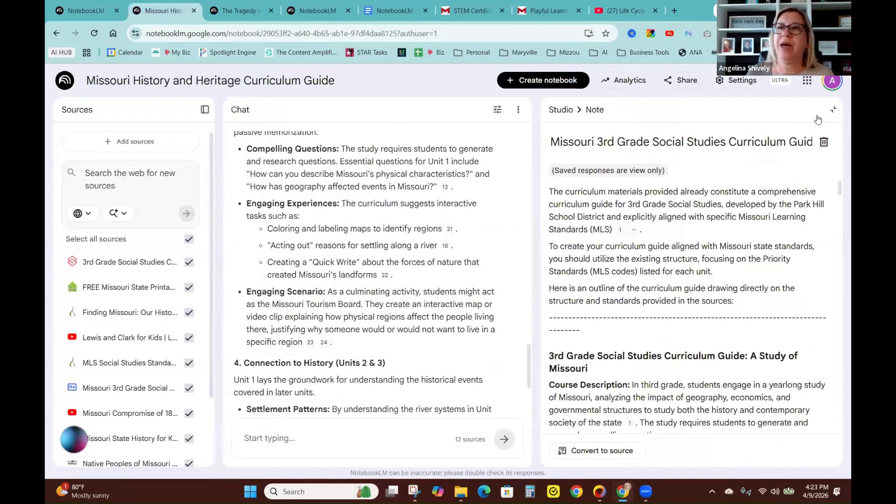
pyautogui.click(834, 110)
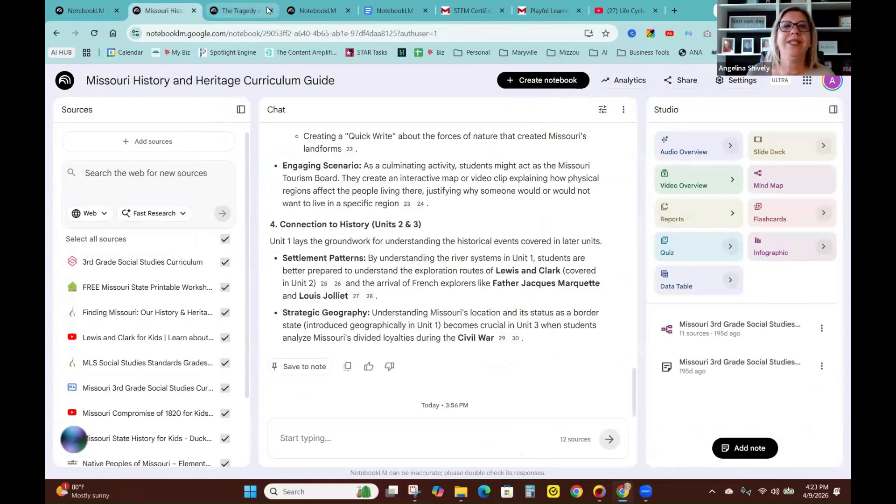
pyautogui.click(315, 9)
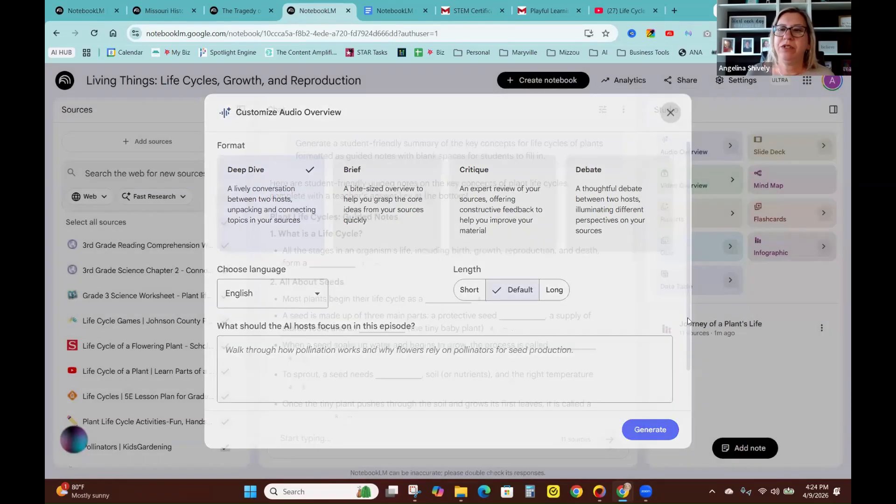
pyautogui.click(669, 112)
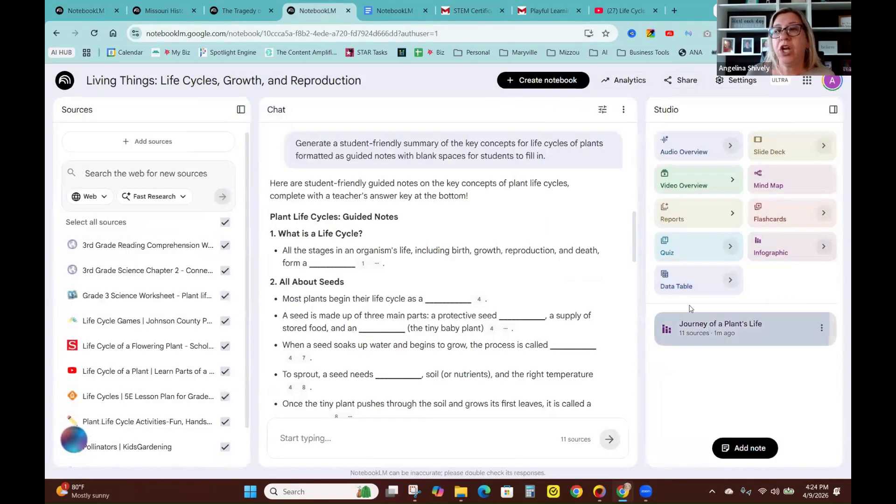
# View the finished Journey of a Plant's Life infographic and generate another infographic with the default settings
pyautogui.click(766, 327)
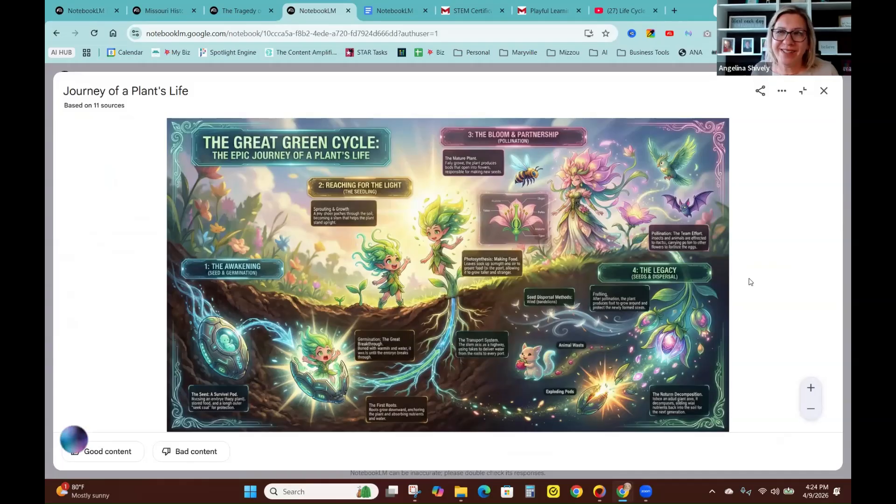
pyautogui.click(824, 90)
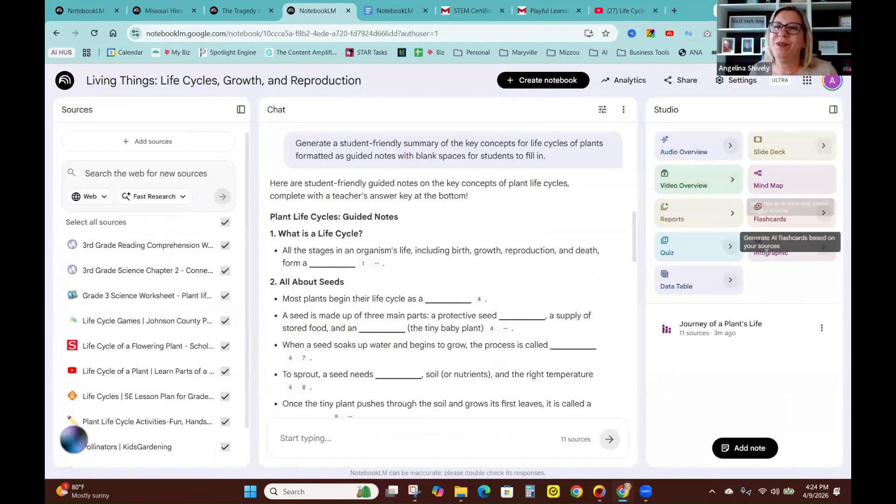
pyautogui.click(783, 252)
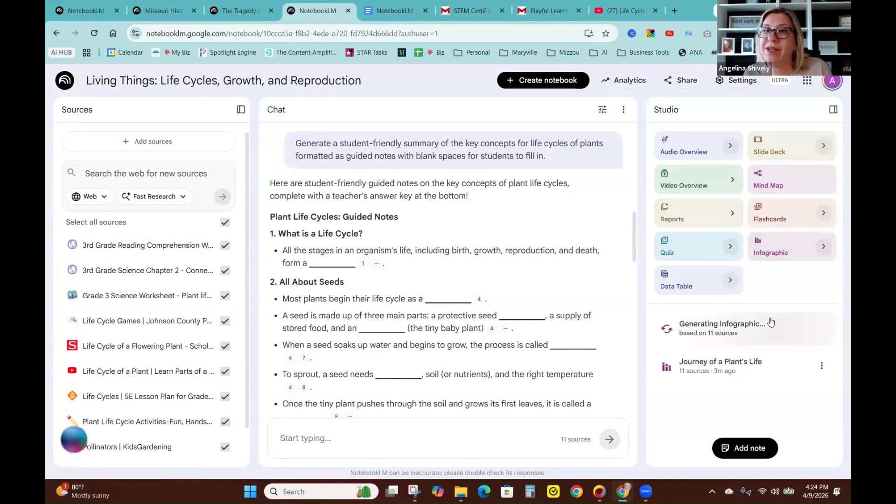
# Return to the Romeo and Juliet notebook, close the plot guide report and look over the saved Studio outputs
pyautogui.hotkey('ctrl', 'pageup')
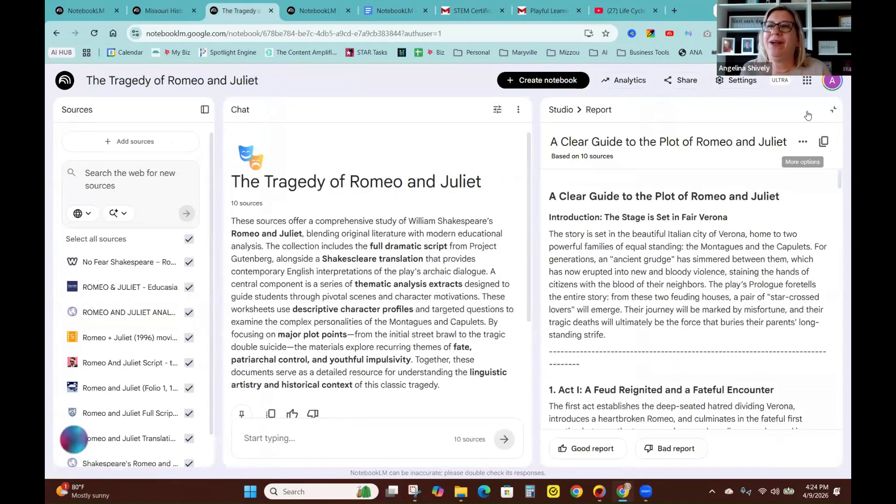
pyautogui.click(831, 115)
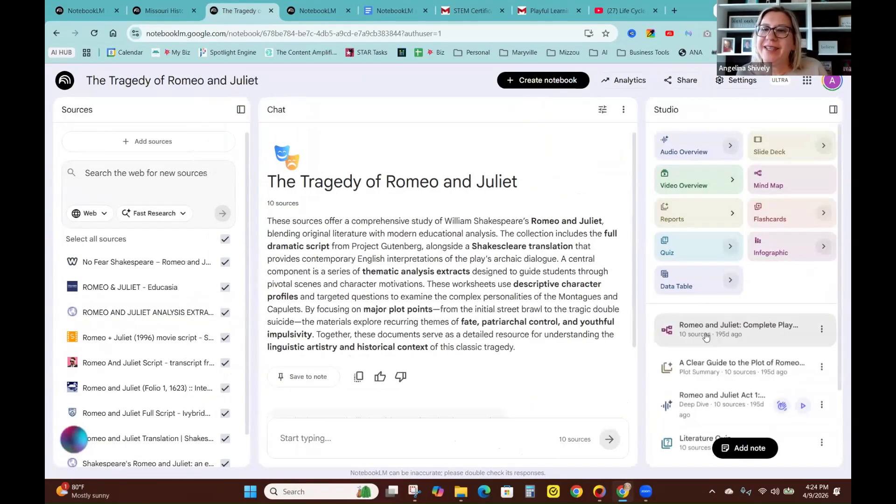
pyautogui.scroll(-2, 709, 369)
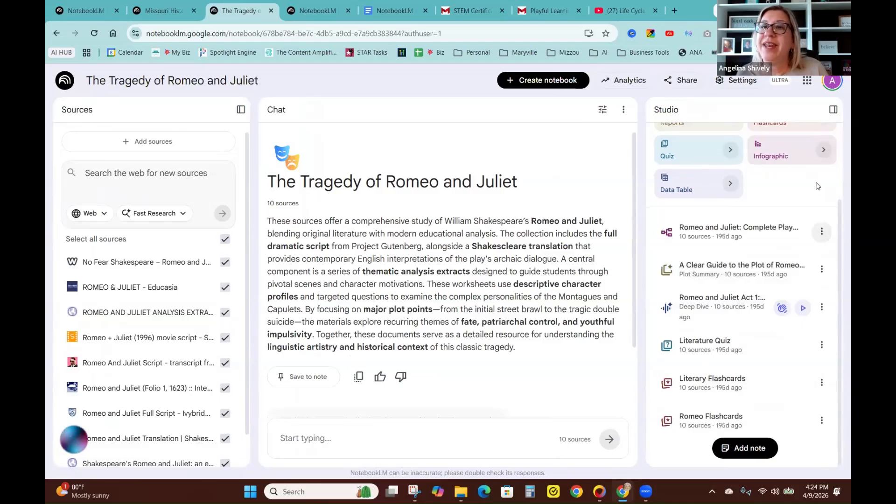
pyautogui.scroll(1, 821, 231)
pyautogui.scroll(1, 814, 191)
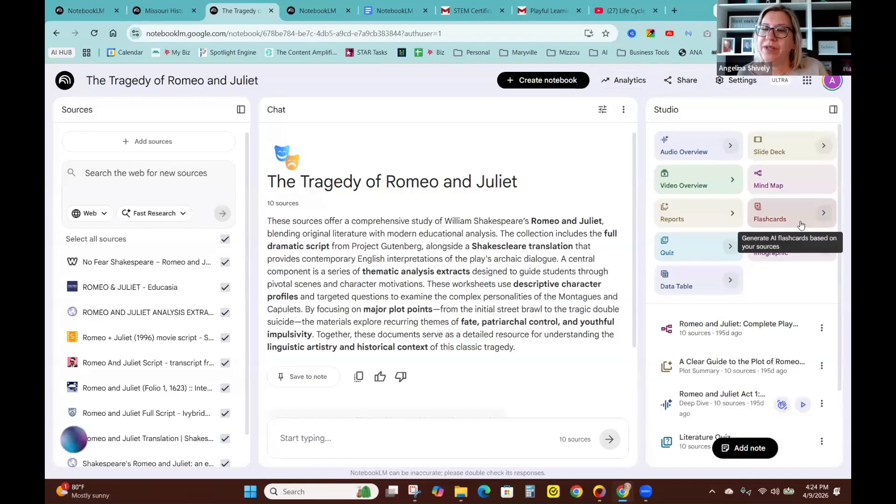
# Review the Flashcards customization for number of cards, difficulty and topic, close it, and locate the saved Literary Flashcards
pyautogui.click(822, 214)
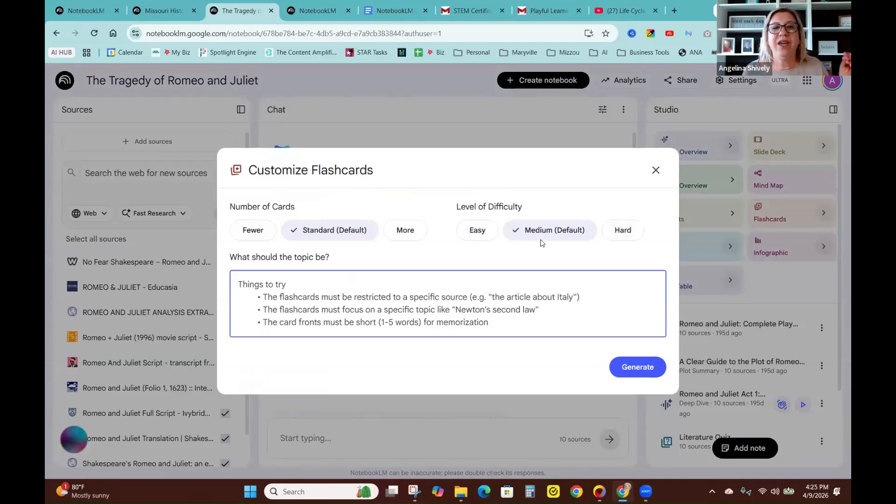
pyautogui.click(656, 171)
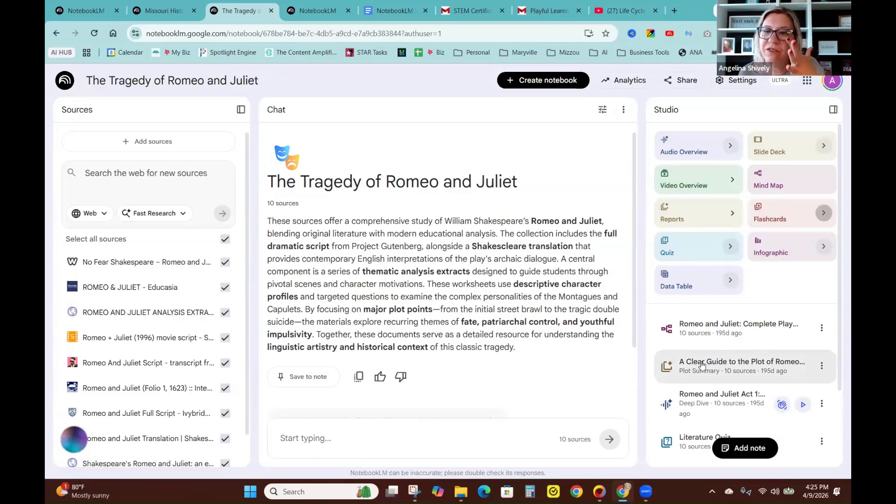
pyautogui.scroll(-2, 698, 370)
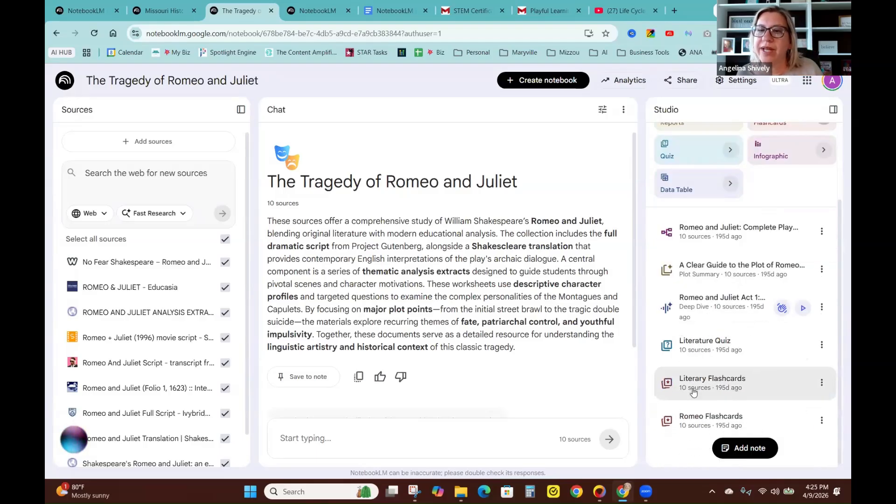
# Open the Literary Flashcards, reveal the second card's answer and have the chat explain it in detail before leaving the cards
pyautogui.click(694, 392)
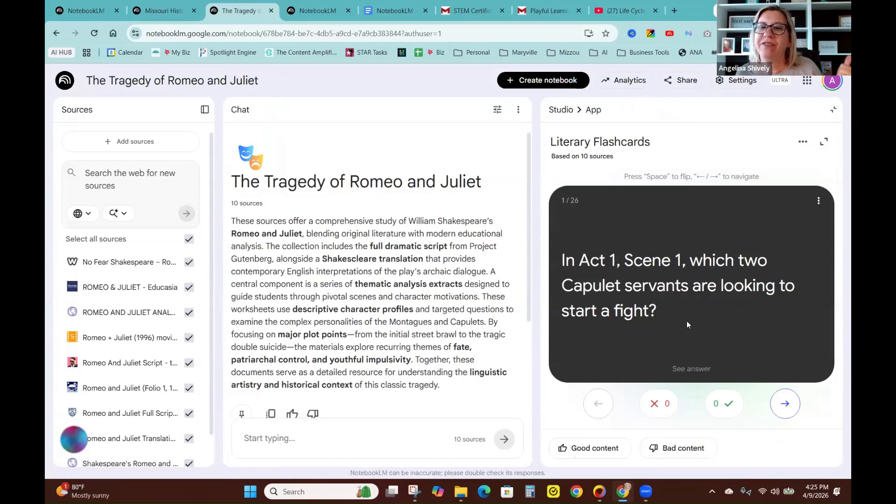
pyautogui.click(786, 404)
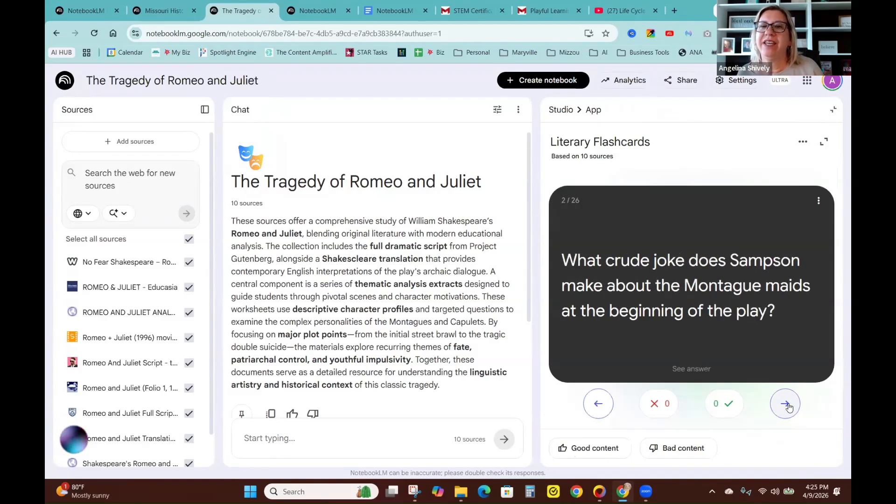
pyautogui.click(684, 371)
pyautogui.click(684, 373)
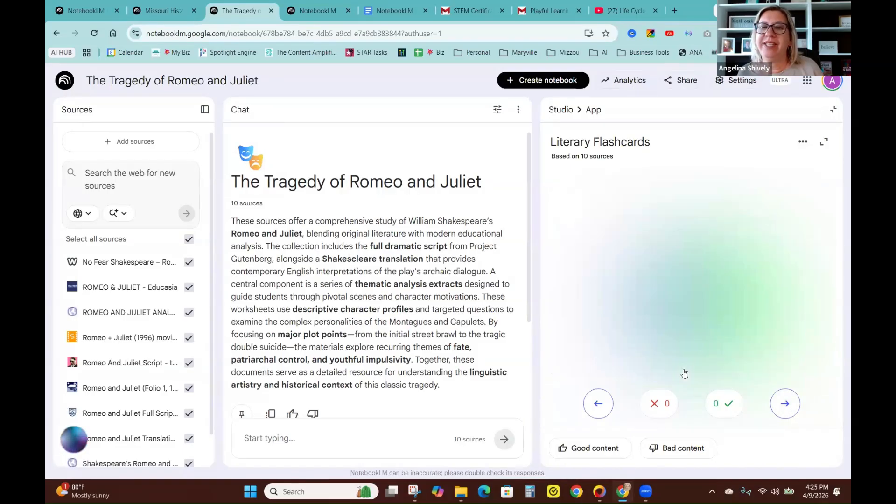
pyautogui.click(681, 371)
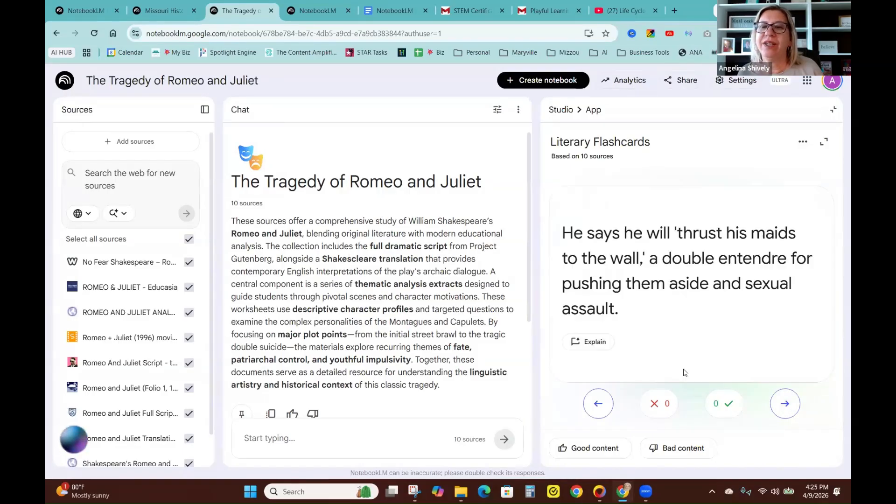
pyautogui.click(589, 343)
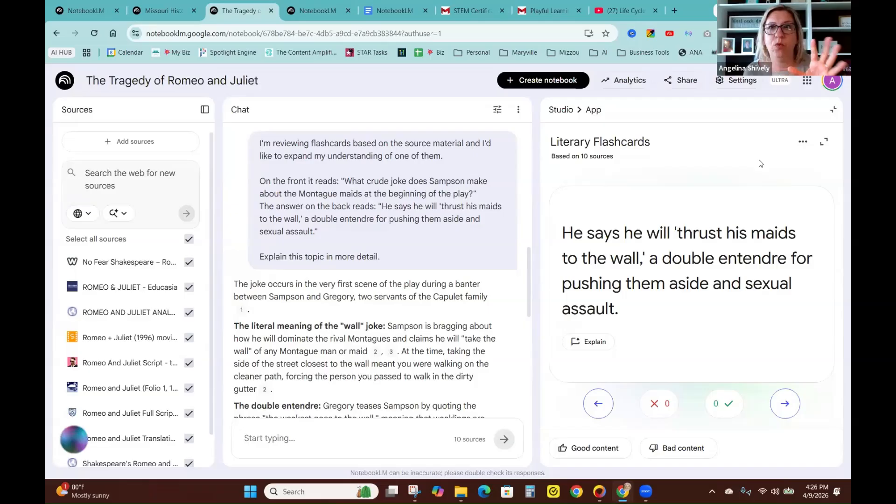
pyautogui.click(566, 109)
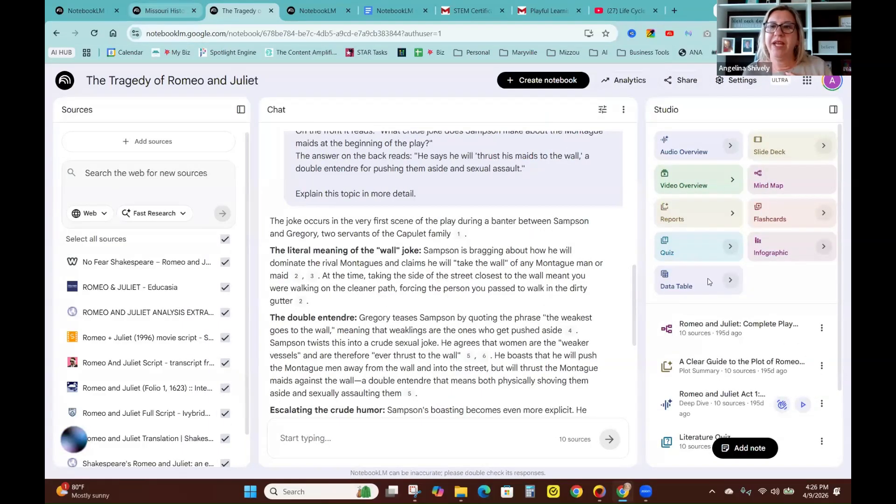
# Open the curriculum guide mind map in the Missouri History notebook and have the chat discuss its Course Overview branch
pyautogui.hotkey('ctrl', 'shift', 'Tab')
pyautogui.click(710, 329)
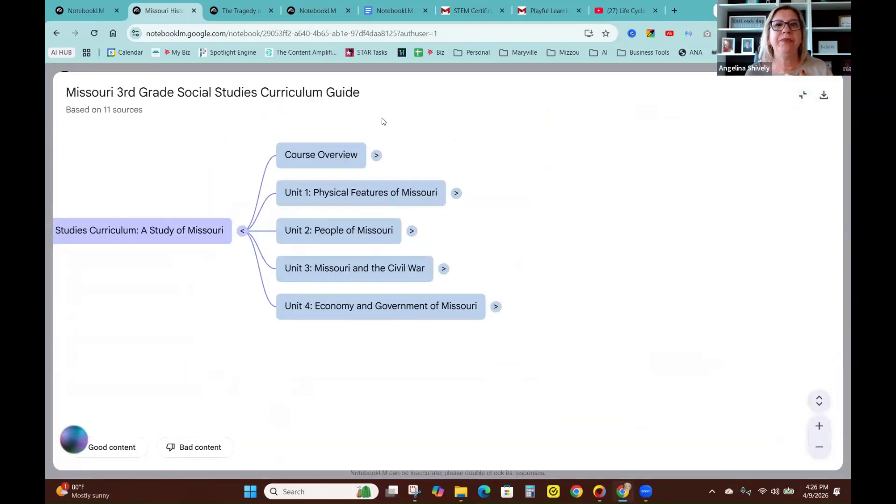
pyautogui.click(803, 95)
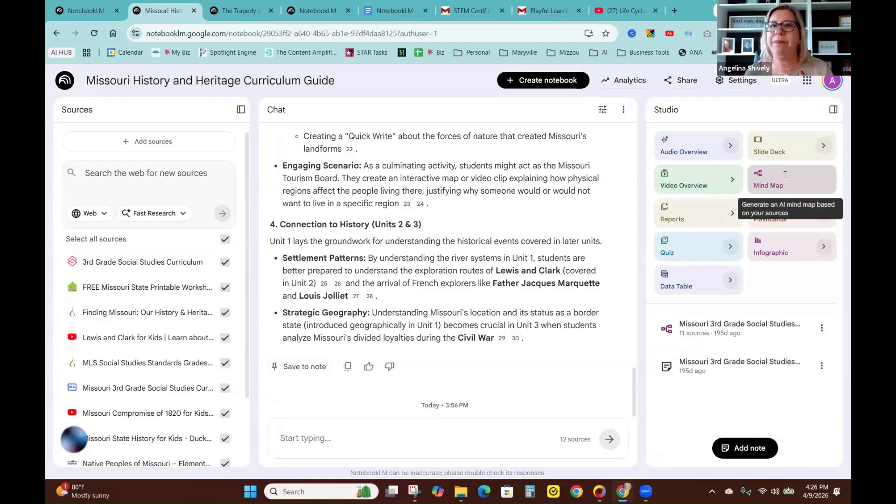
pyautogui.click(711, 328)
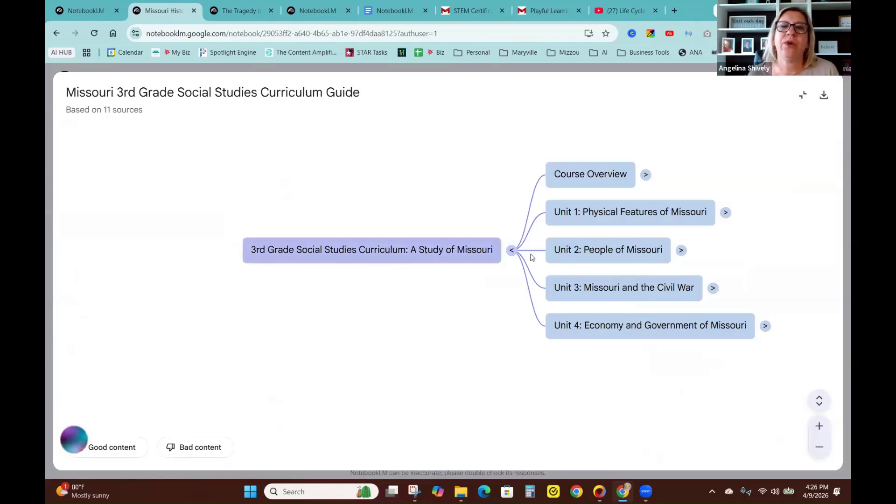
pyautogui.click(586, 174)
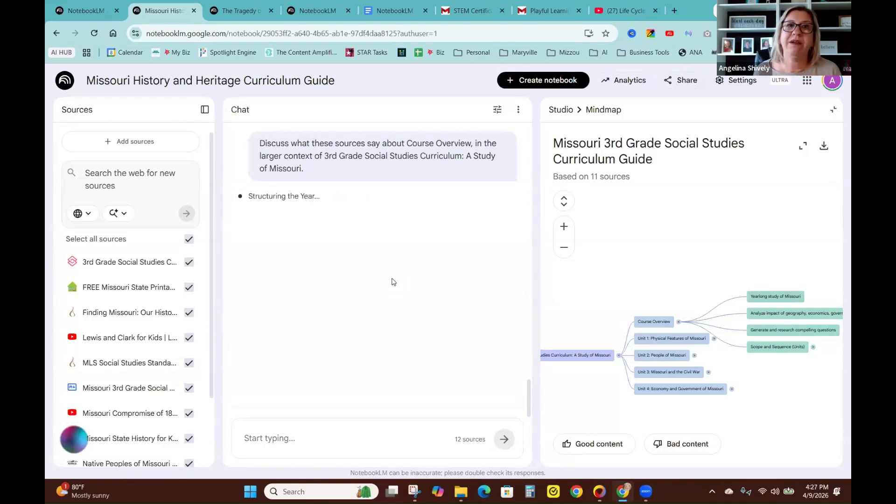
# Return to the life cycles notebook, view The Great Circle of Life infographic and close it
pyautogui.click(317, 8)
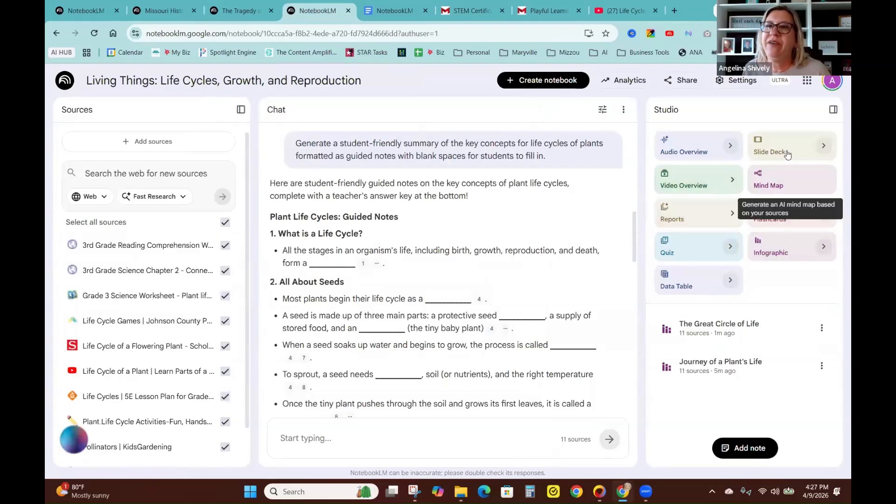
pyautogui.click(732, 325)
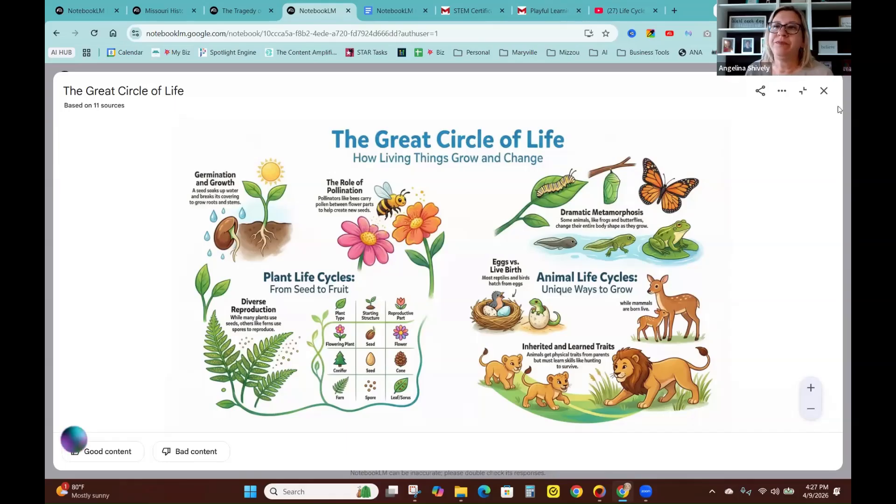
pyautogui.click(824, 89)
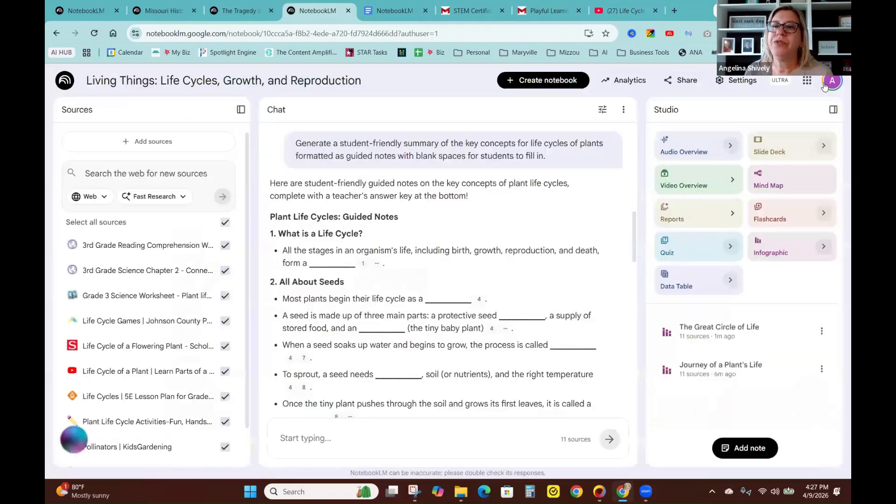
# Enter the slide deck prompt "Create a slide deck that is appropriate for teaching the life cycle of plant that is for 3rd graders. Use the papercraft style."
pyautogui.click(823, 146)
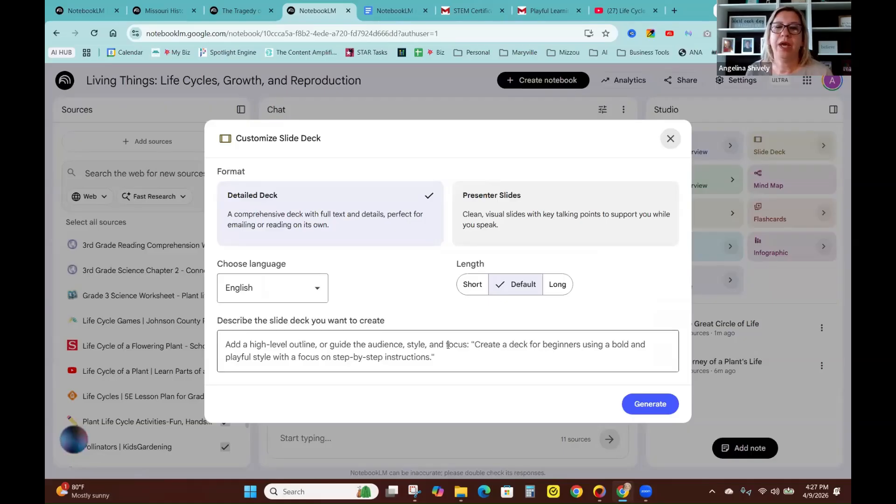
pyautogui.click(295, 350)
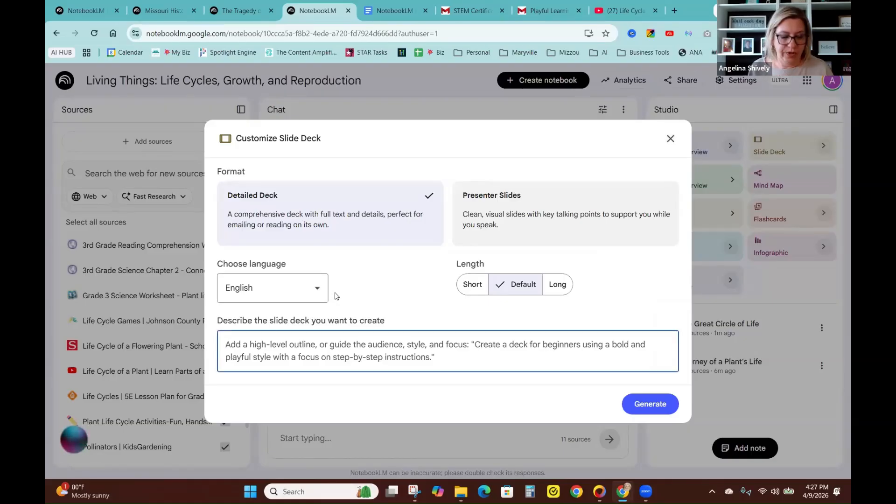
pyautogui.write('Create a slide deck that is appppppp')
pyautogui.press('BackSpace')
pyautogui.press('BackSpace')
pyautogui.press('BackSpace')
pyautogui.press('BackSpace')
pyautogui.press('BackSpace')
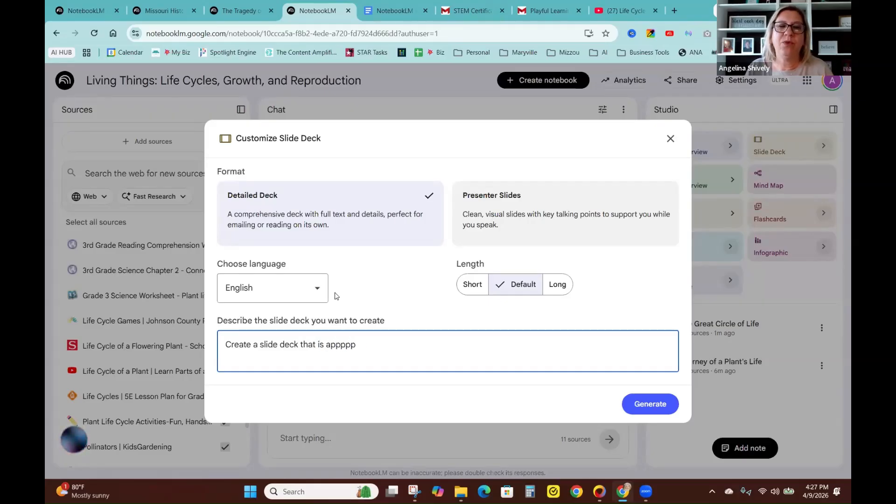
pyautogui.write('ropr')
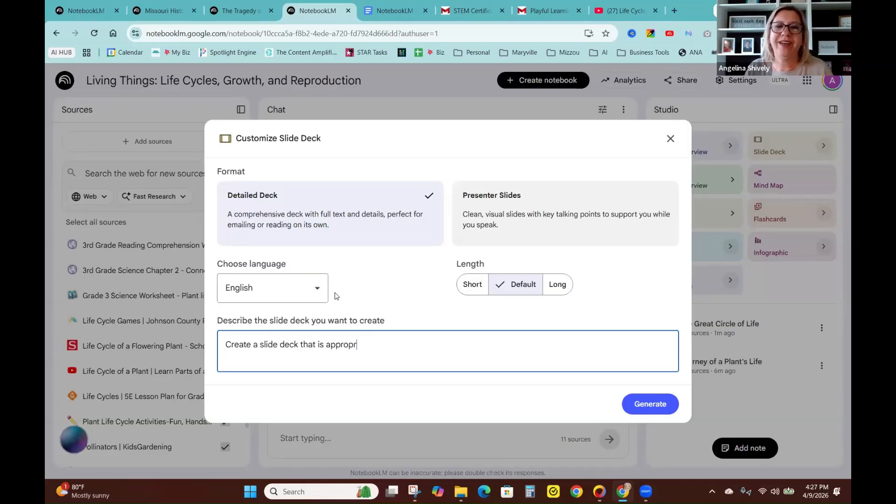
pyautogui.write('iate for teaching the lif')
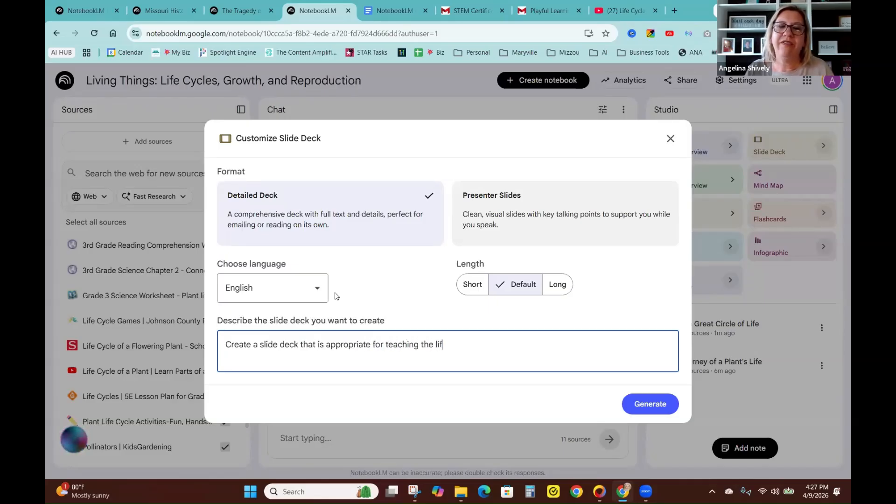
pyautogui.write('e cycle of plant')
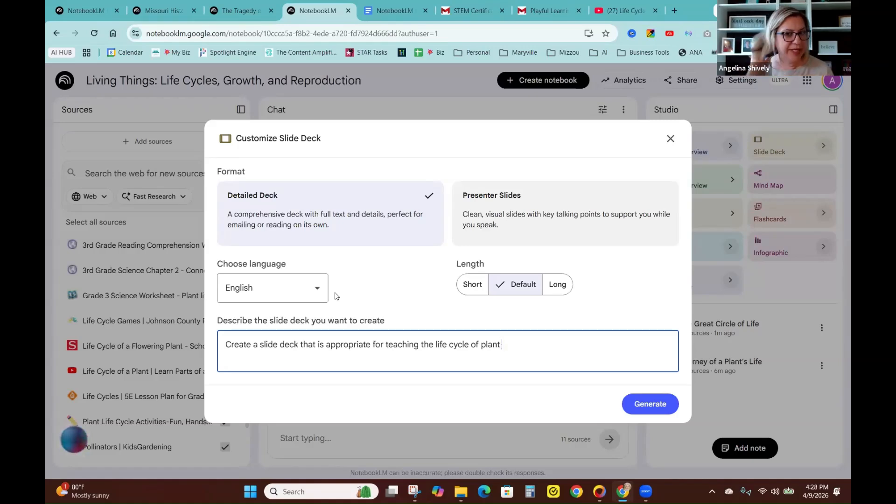
pyautogui.write('that ')
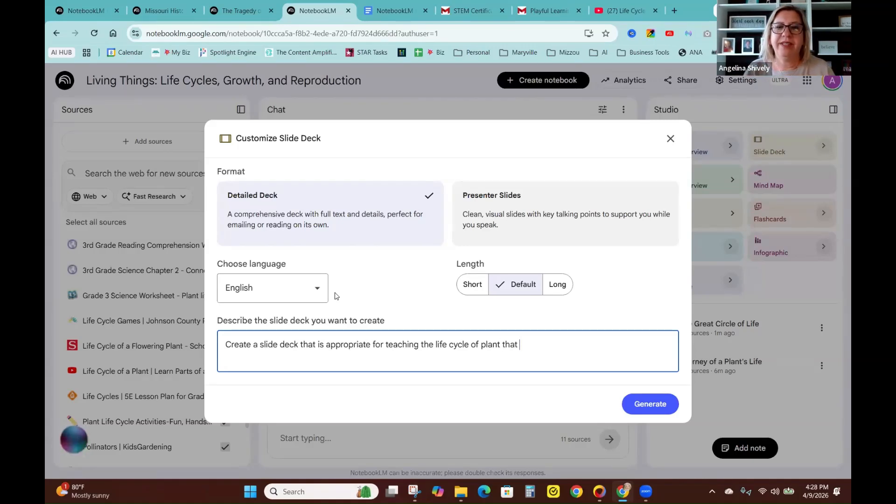
pyautogui.write('is for 3rd graders.  ')
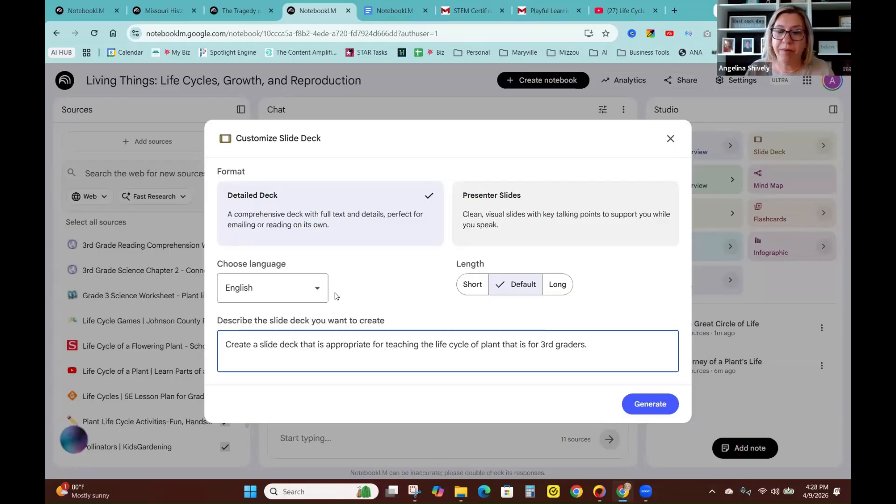
pyautogui.write('Use the ')
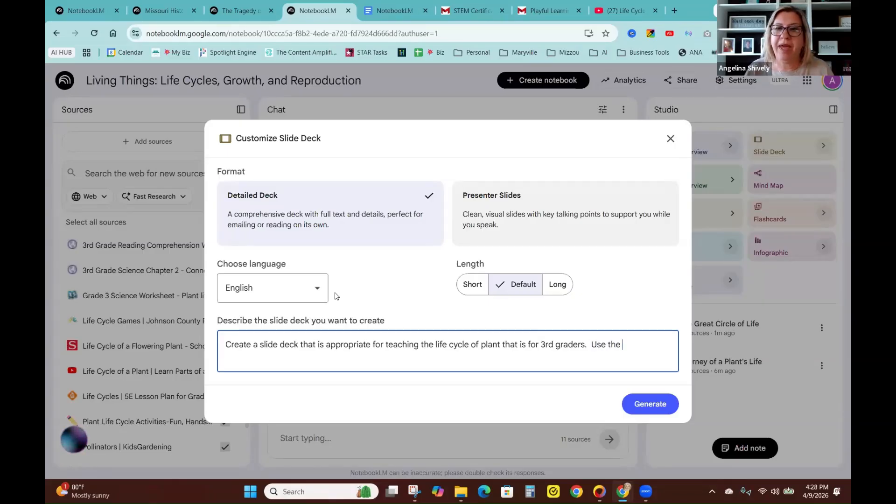
pyautogui.write('papercraft style.')
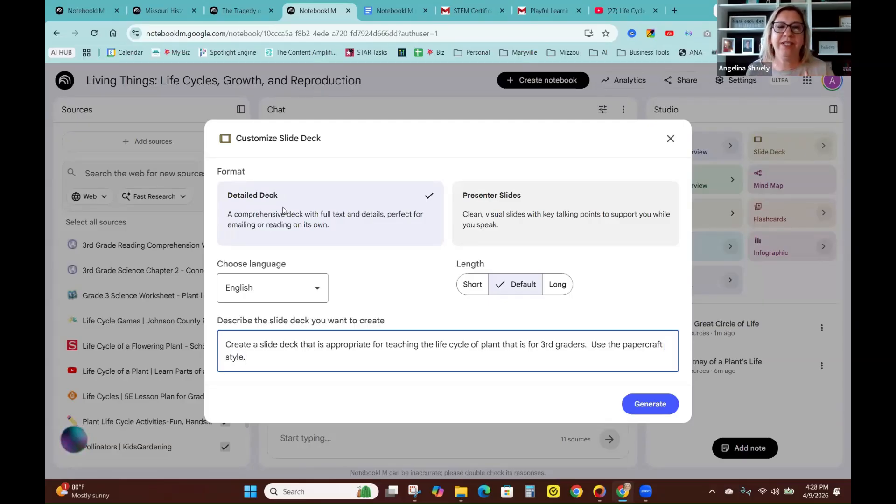
# Look through the available slide deck languages, keep English, and generate the detailed deck at default length
pyautogui.click(306, 288)
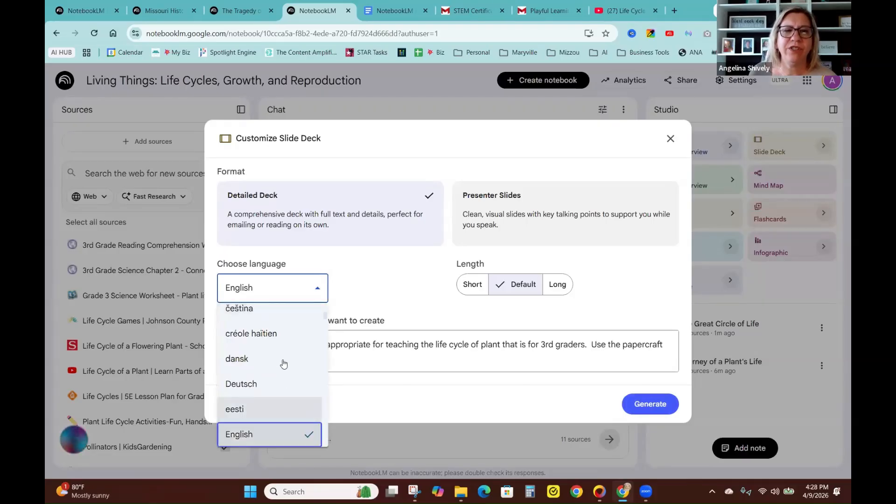
pyautogui.scroll(-15, 283, 364)
pyautogui.scroll(-10, 280, 379)
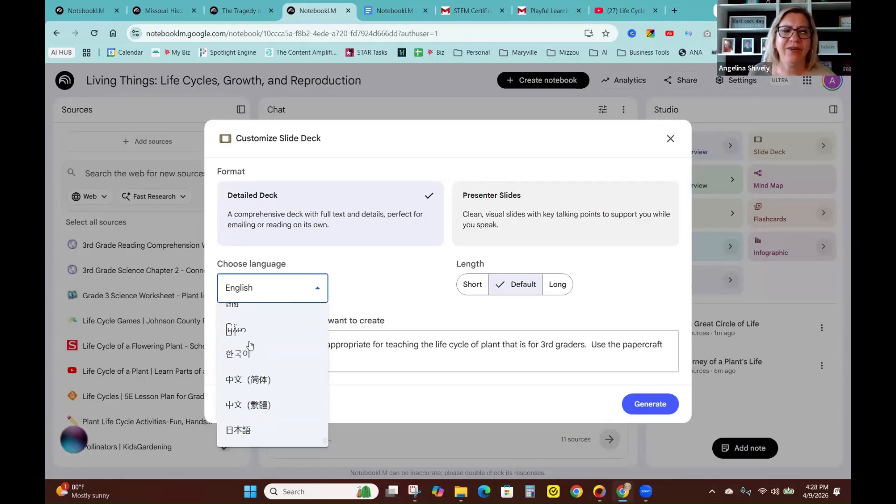
pyautogui.scroll(15, 250, 346)
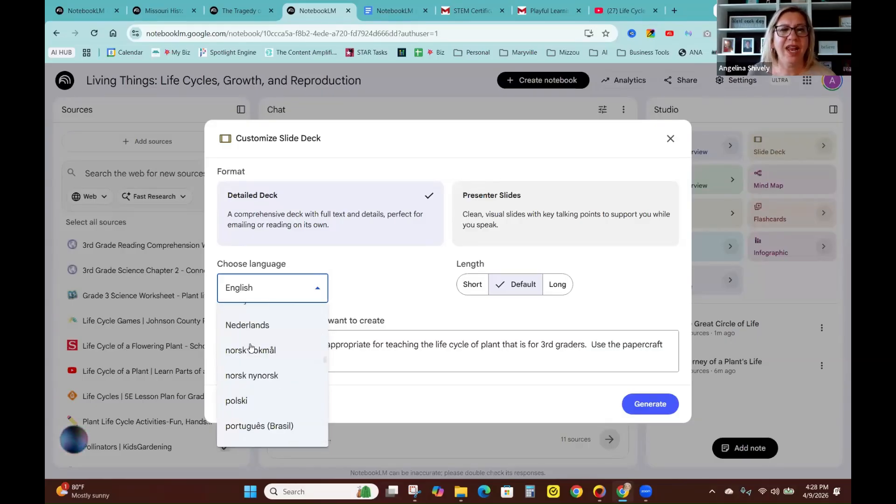
pyautogui.scroll(7, 250, 347)
pyautogui.click(401, 287)
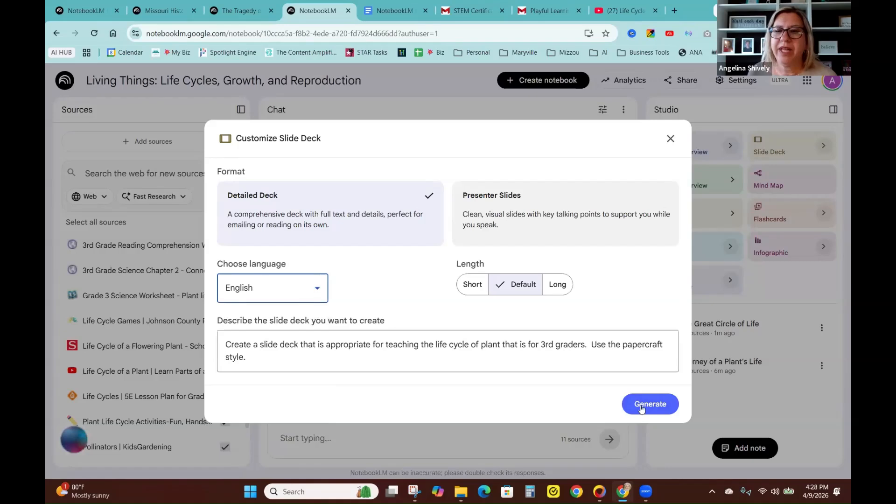
pyautogui.click(641, 407)
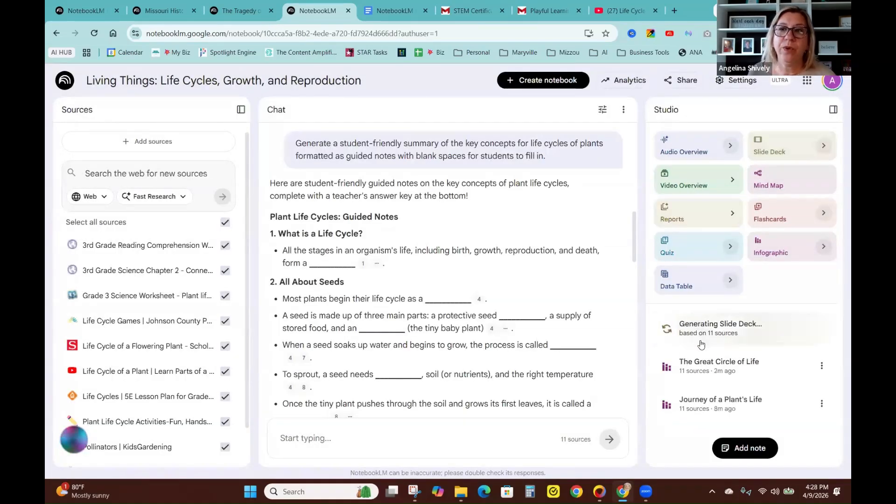
# Reopen The Great Circle of Life infographic and download it
pyautogui.click(686, 370)
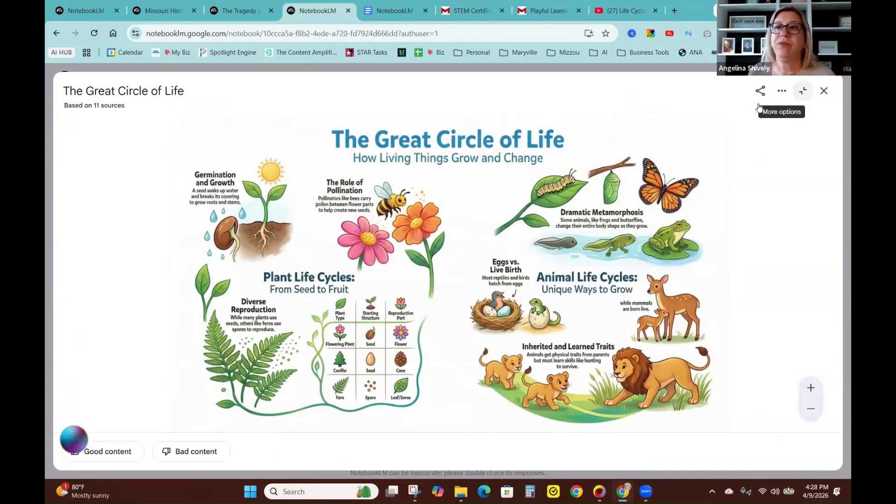
pyautogui.click(780, 92)
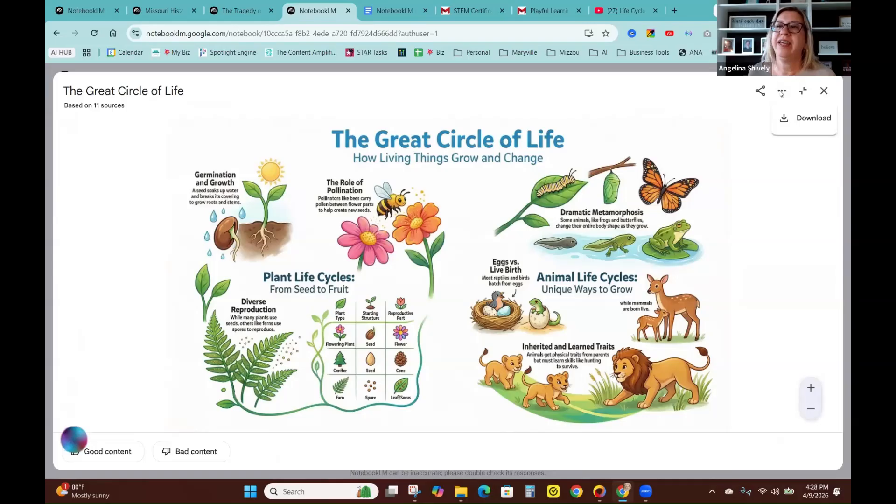
pyautogui.click(793, 125)
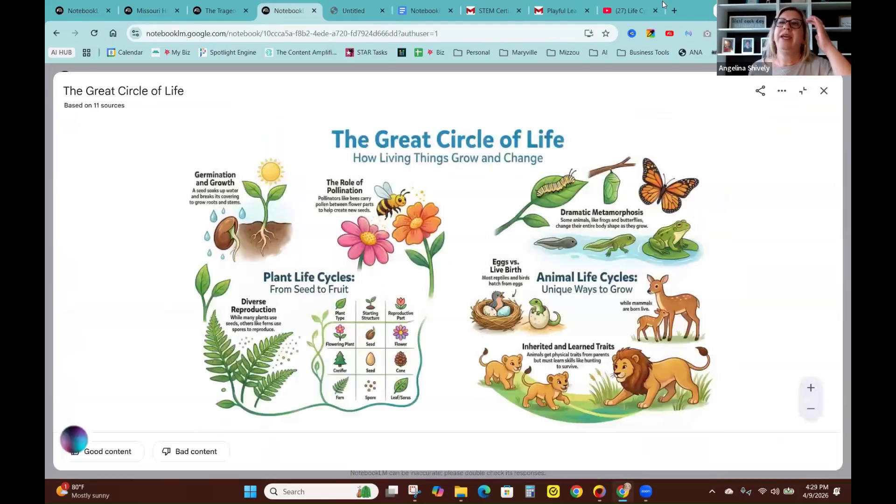
# Open Canva in a new browser tab and create a blank YouTube Thumbnail design
pyautogui.click(675, 10)
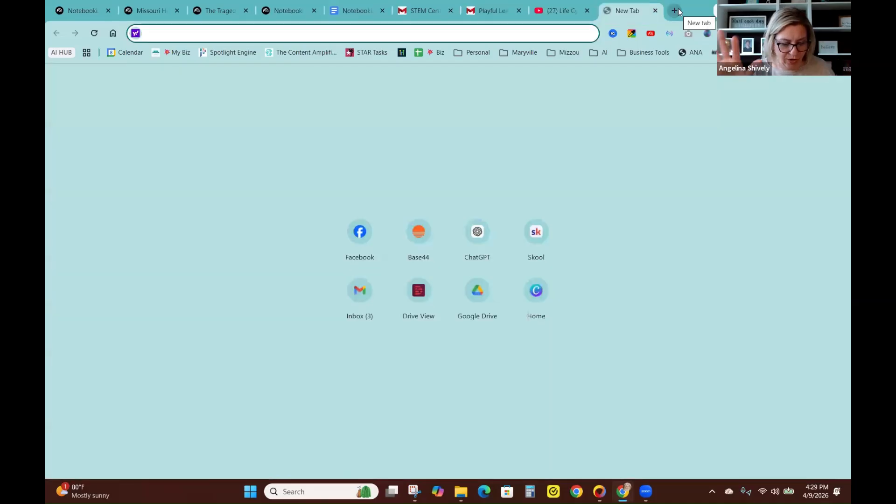
pyautogui.write('can')
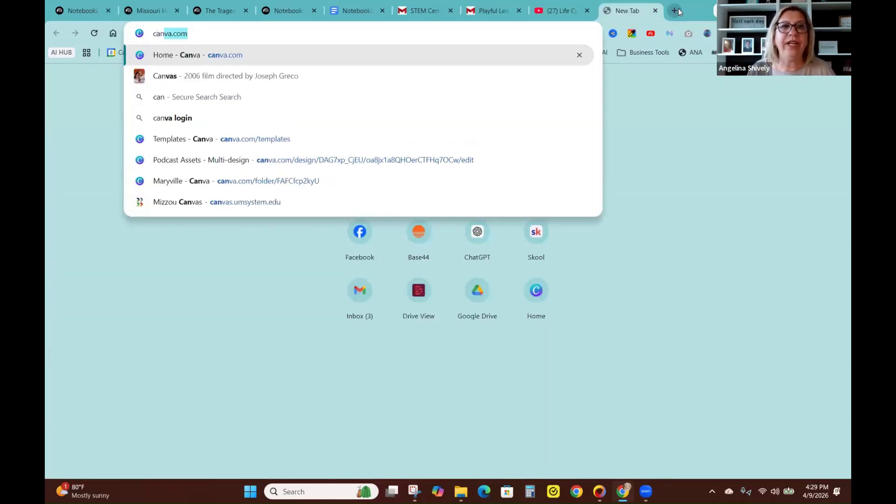
pyautogui.press('Return')
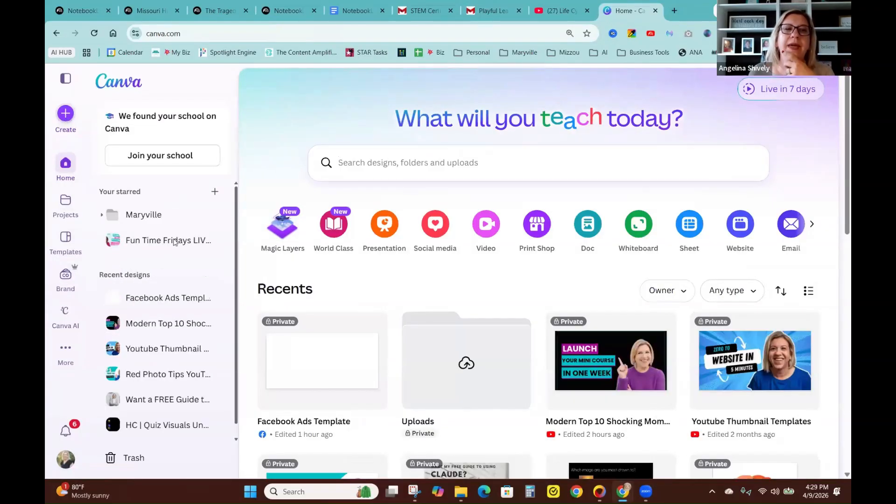
pyautogui.click(66, 115)
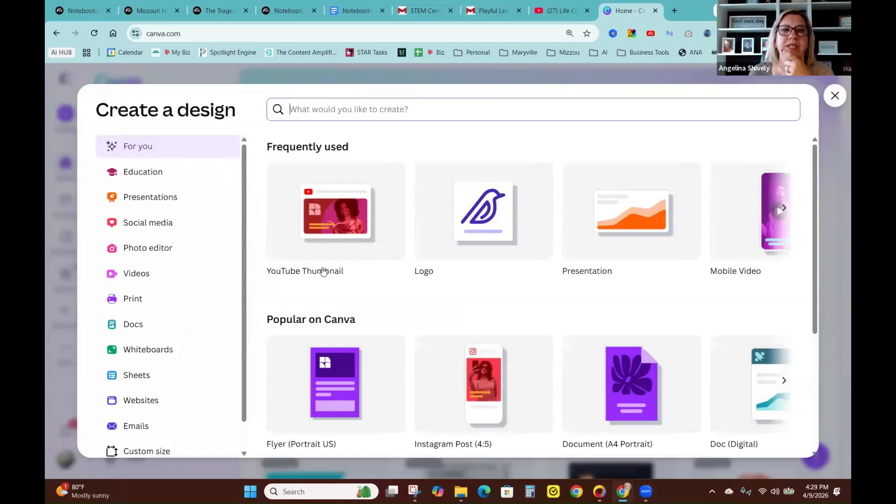
pyautogui.click(325, 233)
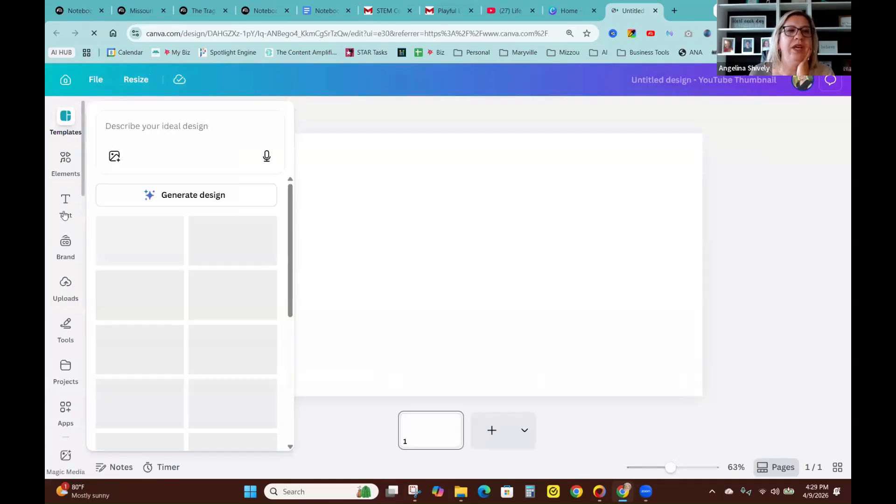
# Upload the downloaded The Great Circle of Life infographic from the Downloads folder into the Canva design
pyautogui.click(65, 285)
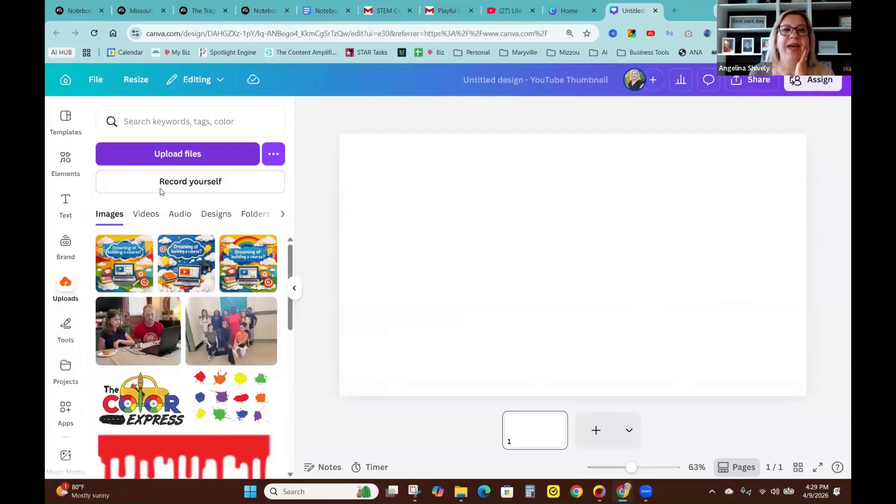
pyautogui.click(166, 155)
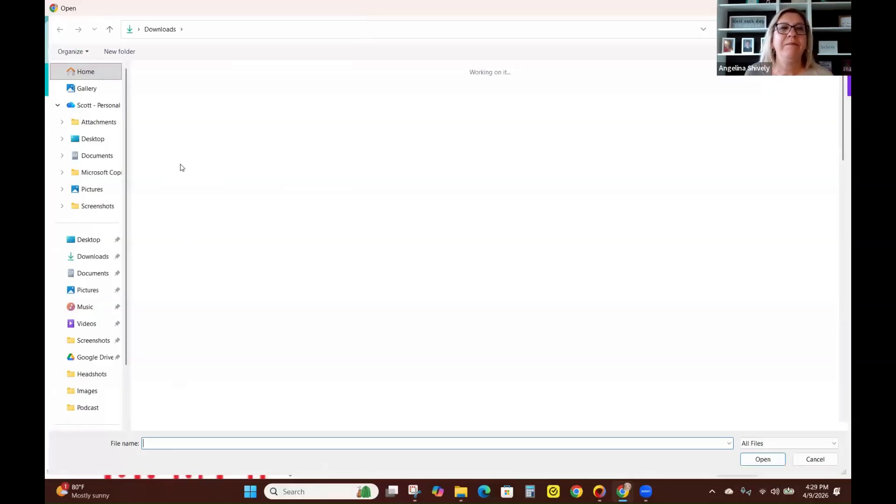
pyautogui.click(167, 106)
pyautogui.click(750, 464)
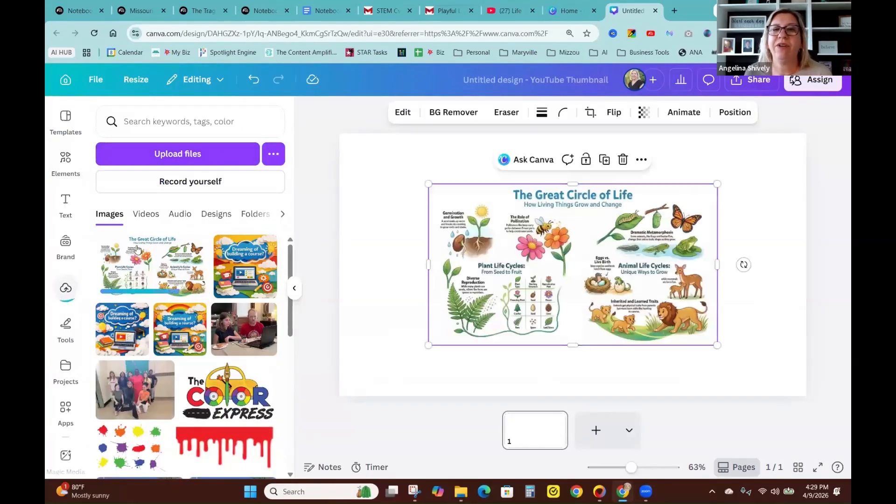
# Enlarge the infographic from its corners to cover the whole page, and try resizing it from its right edge
pyautogui.moveTo(428, 183); pyautogui.dragTo(337, 133)
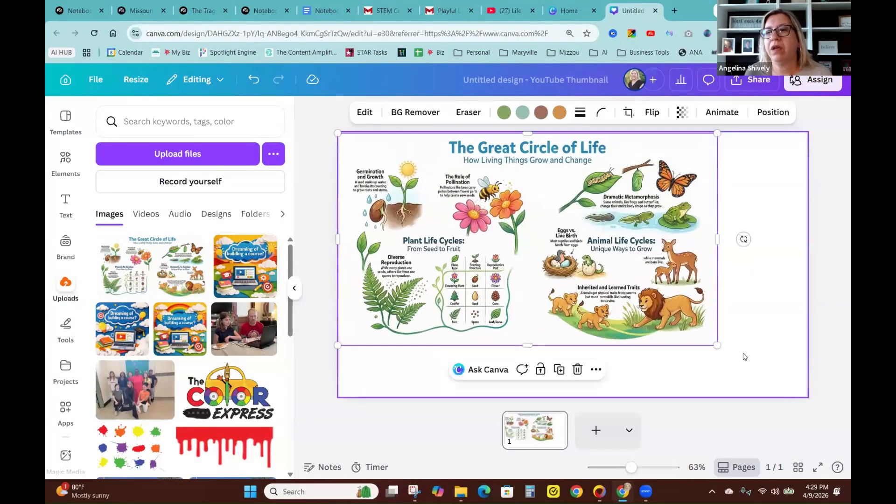
pyautogui.moveTo(717, 345); pyautogui.dragTo(823, 395)
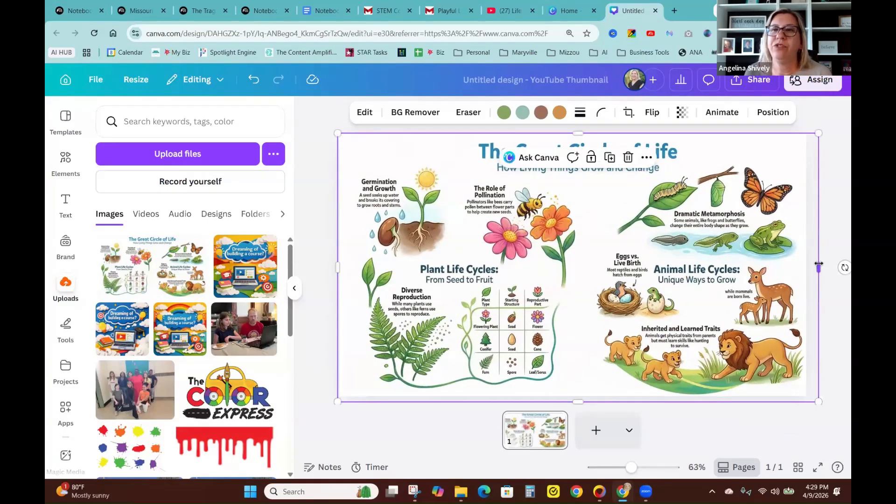
pyautogui.moveTo(816, 267); pyautogui.dragTo(588, 258)
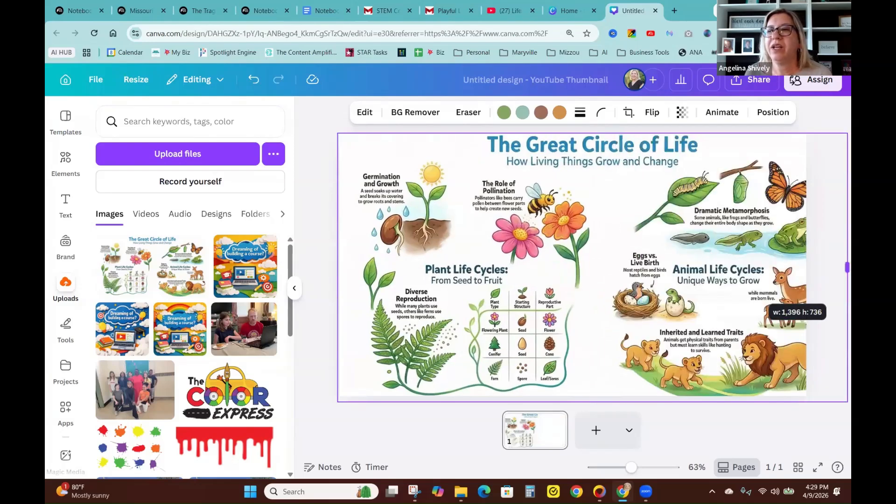
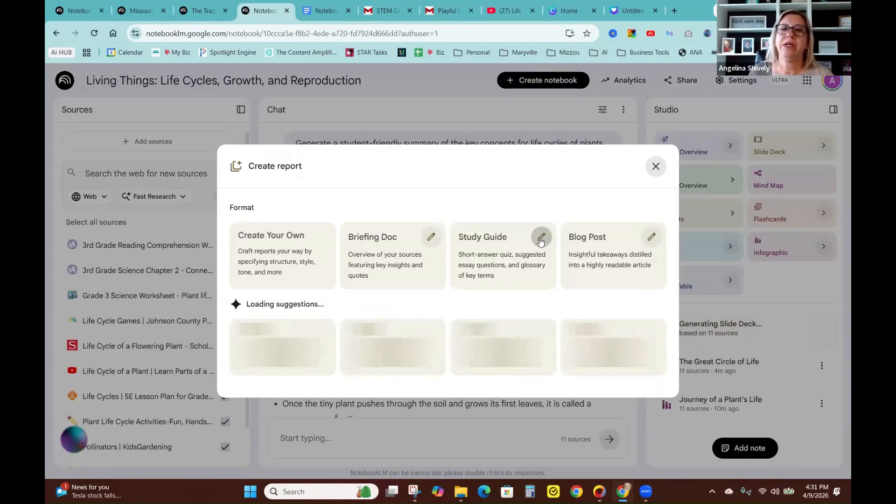
# Customize the Study Guide report prompt by adding "for 3rd graders" after "tutor" and generate the report in English
pyautogui.click(541, 238)
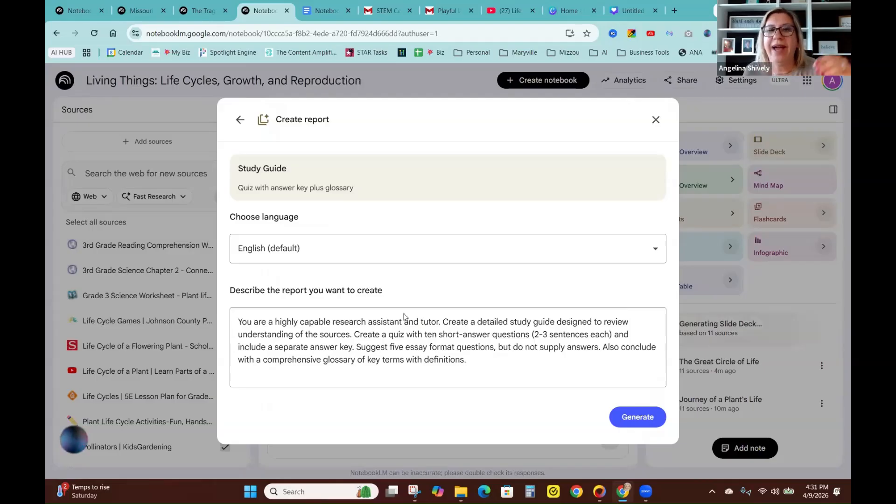
pyautogui.click(438, 321)
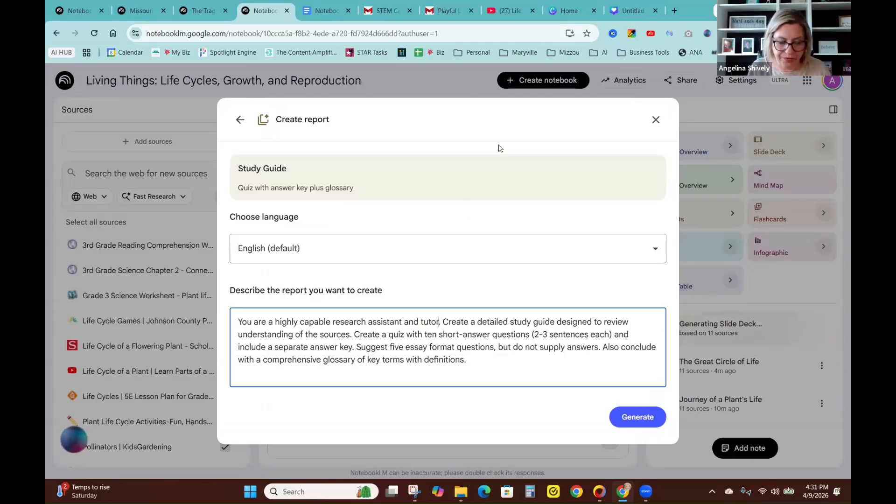
pyautogui.write('for ')
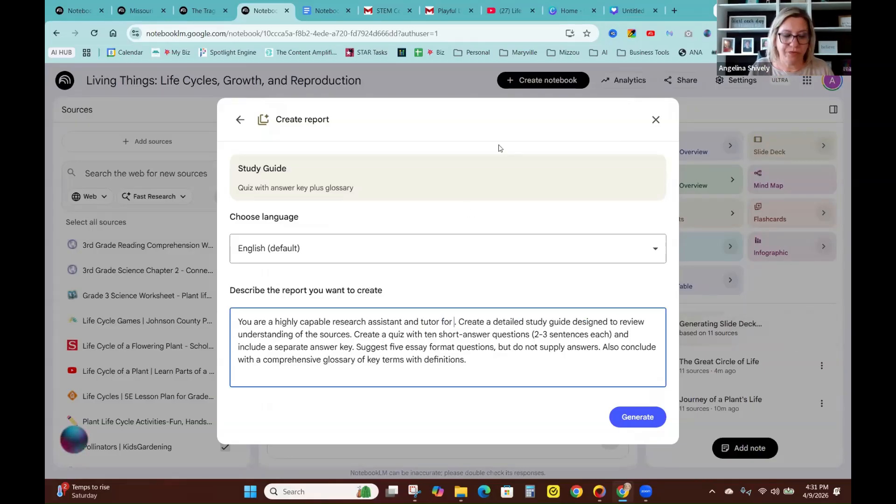
pyautogui.write('3rd graders')
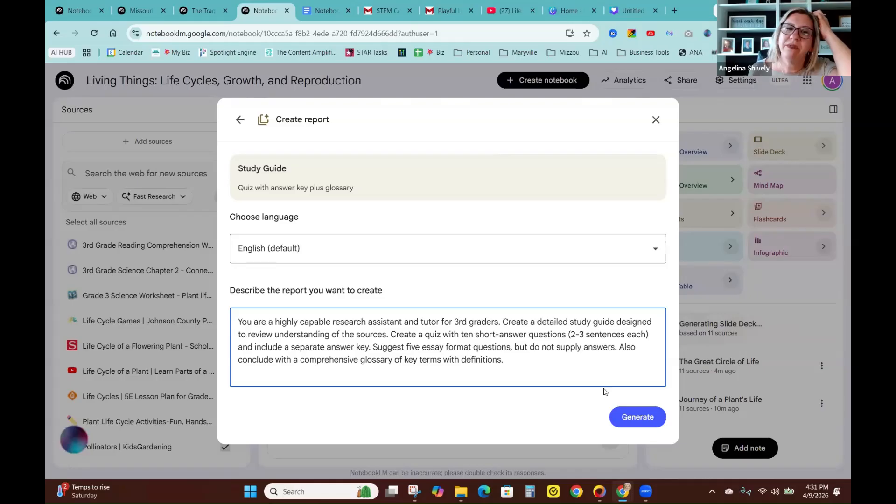
pyautogui.click(624, 419)
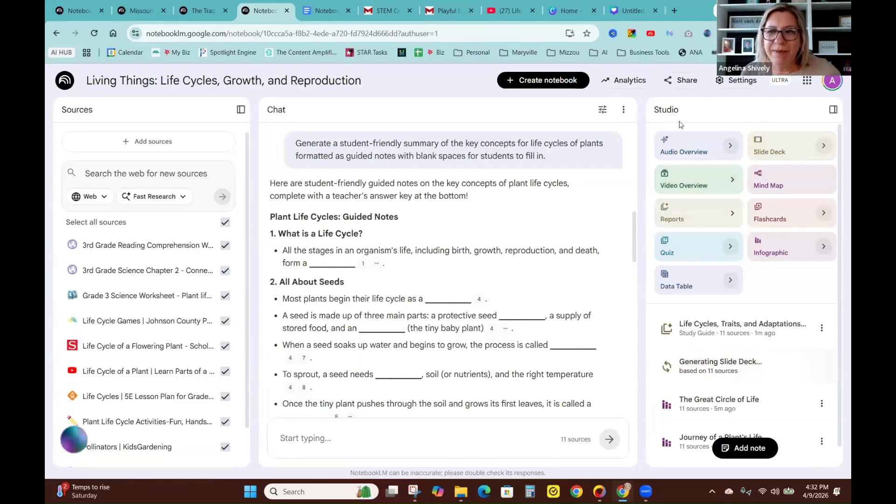
# Open the generated study guide, read through its quiz, answer key and essay questions, and close it
pyautogui.click(748, 333)
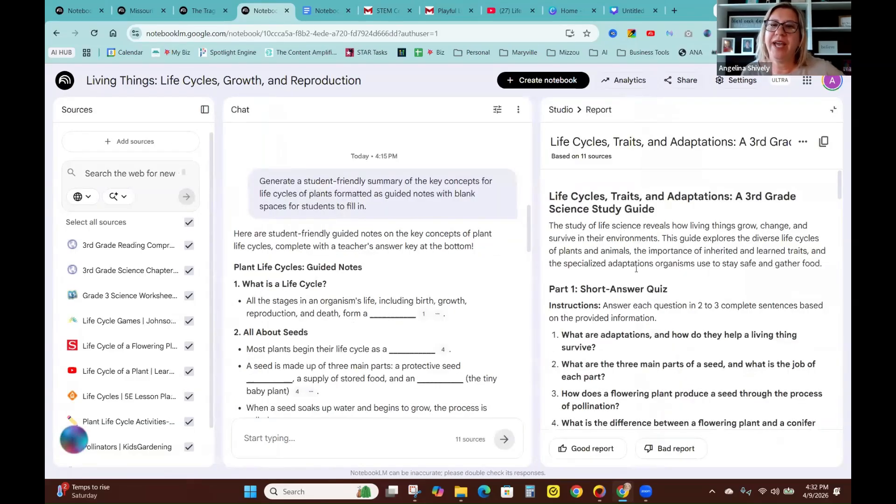
pyautogui.scroll(-5, 636, 269)
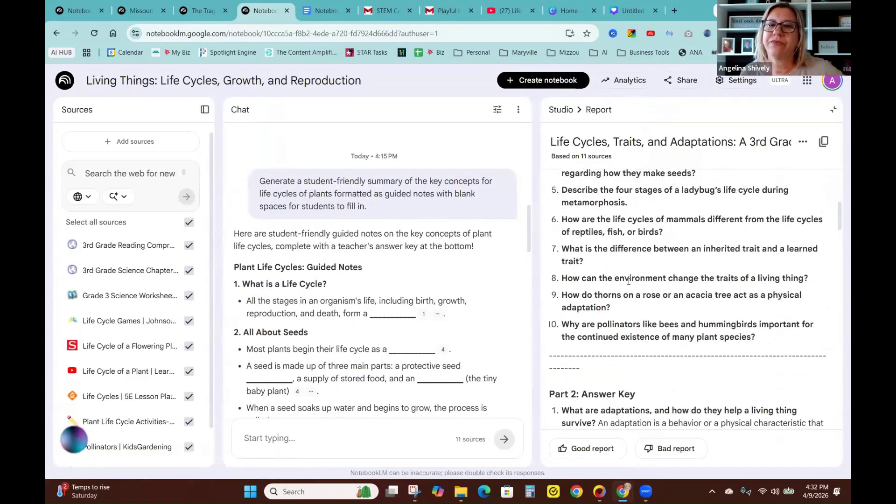
pyautogui.scroll(-8, 629, 281)
pyautogui.scroll(-4, 628, 281)
pyautogui.scroll(-10, 605, 309)
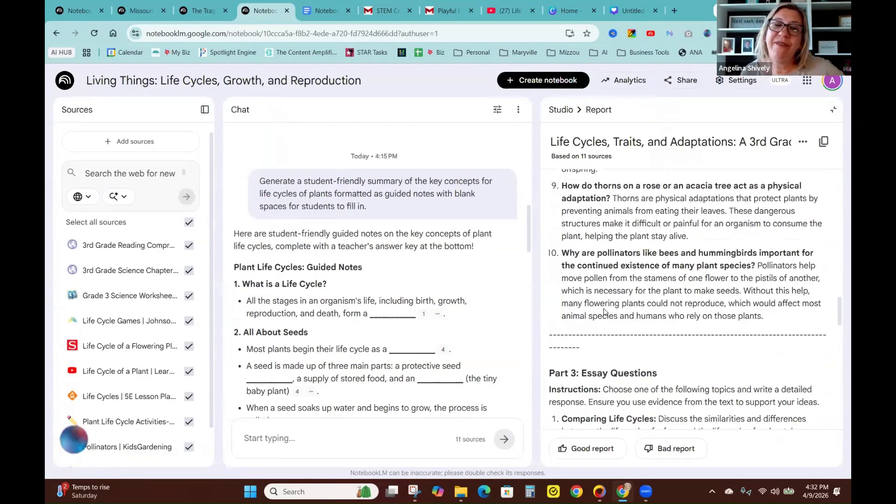
pyautogui.click(280, 438)
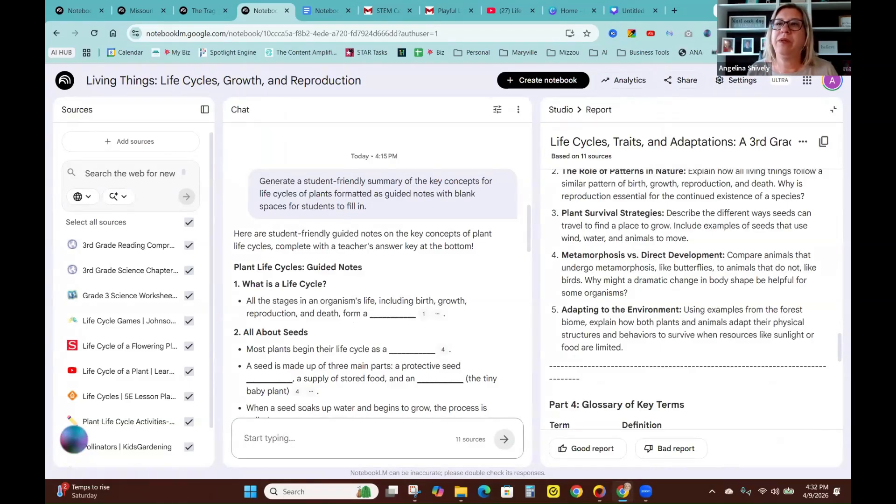
pyautogui.click(830, 111)
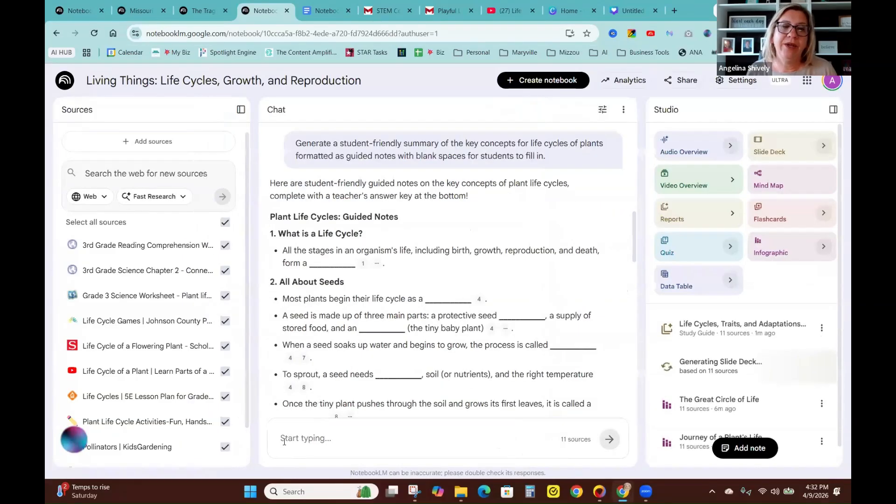
# Ask the notebook chat "I want to design 5 hands on stem activities for my students. Can you suggest ideas?"
pyautogui.write('I w')
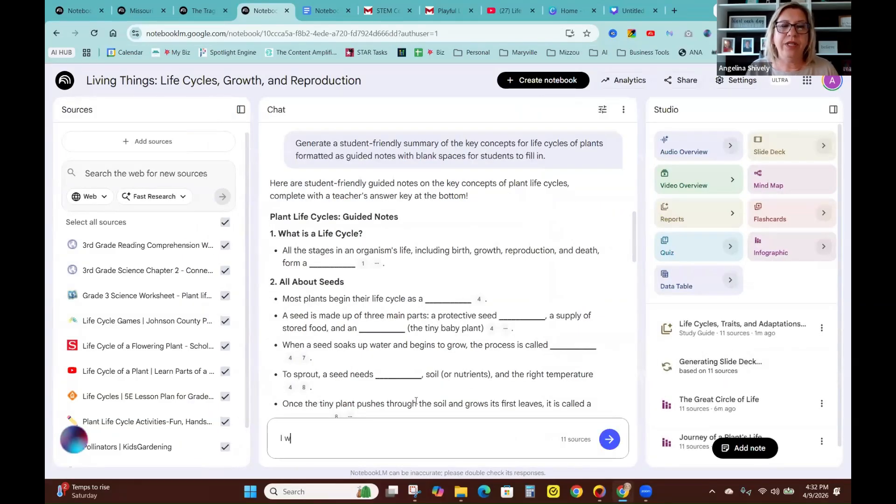
pyautogui.write('ant to dse')
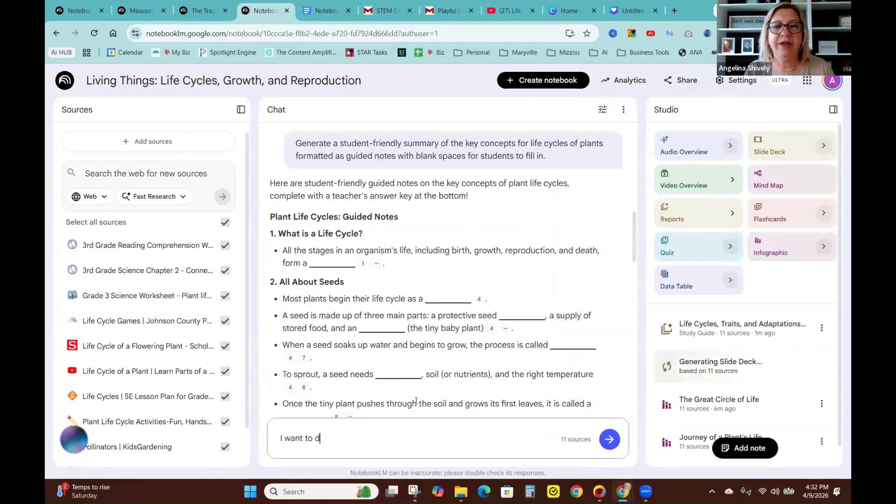
pyautogui.press('BackSpace')
pyautogui.press('BackSpace')
pyautogui.write('esi')
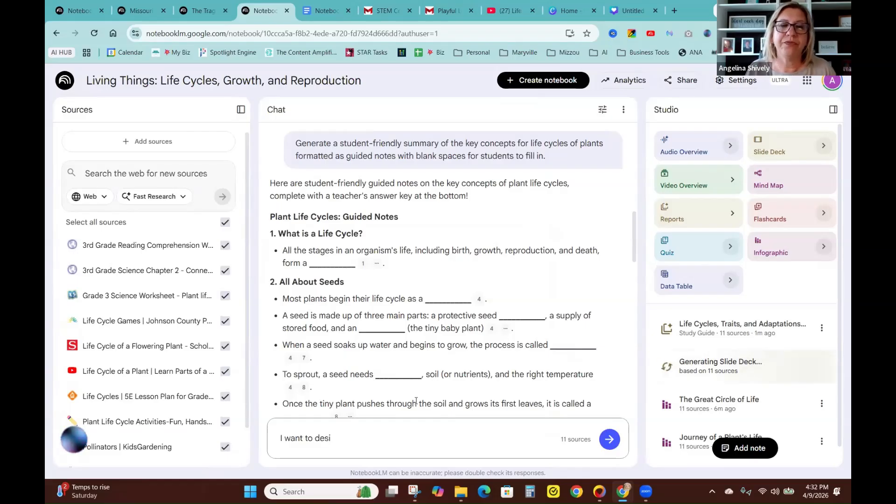
pyautogui.write('gn 5 hand')
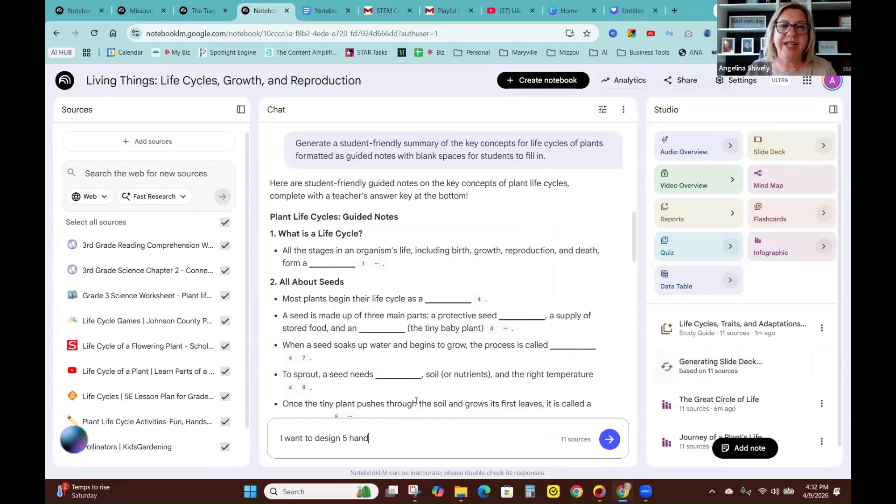
pyautogui.write('son stem')
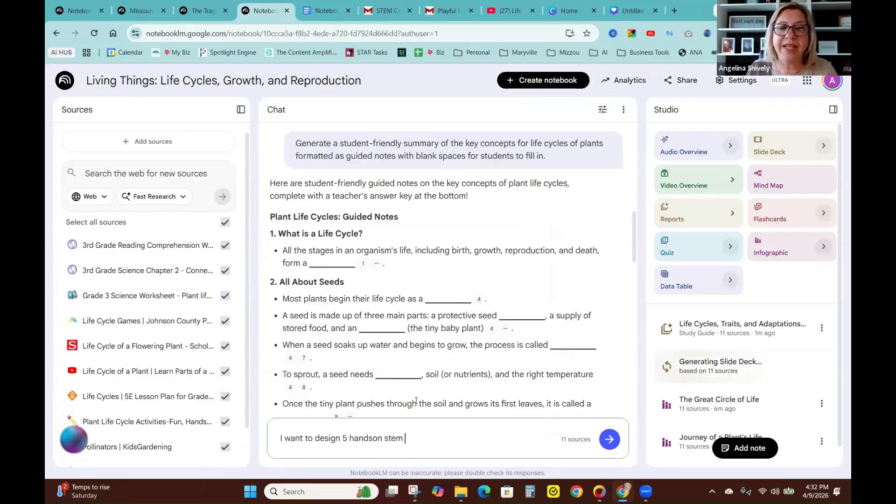
pyautogui.press('BackSpace')
pyautogui.press('BackSpace')
pyautogui.press('BackSpace')
pyautogui.press('BackSpace')
pyautogui.press('BackSpace')
pyautogui.press('BackSpace')
pyautogui.press('BackSpace')
pyautogui.write('on stem a')
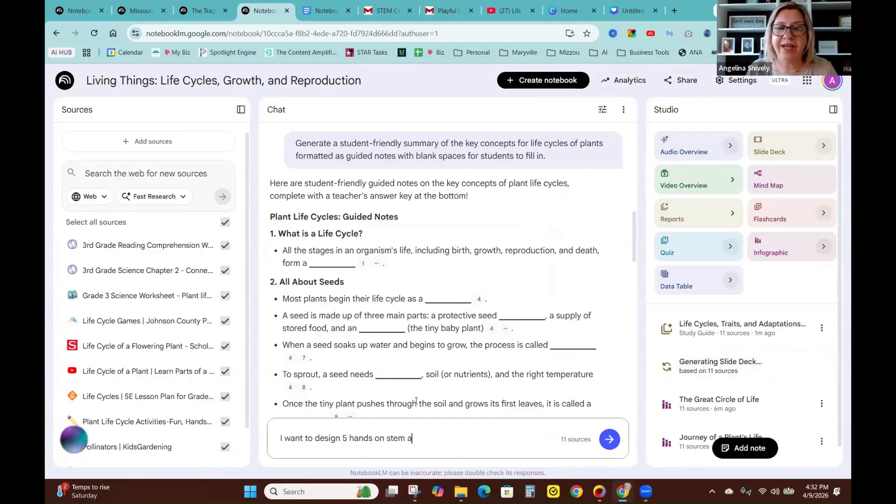
pyautogui.write('ctivities')
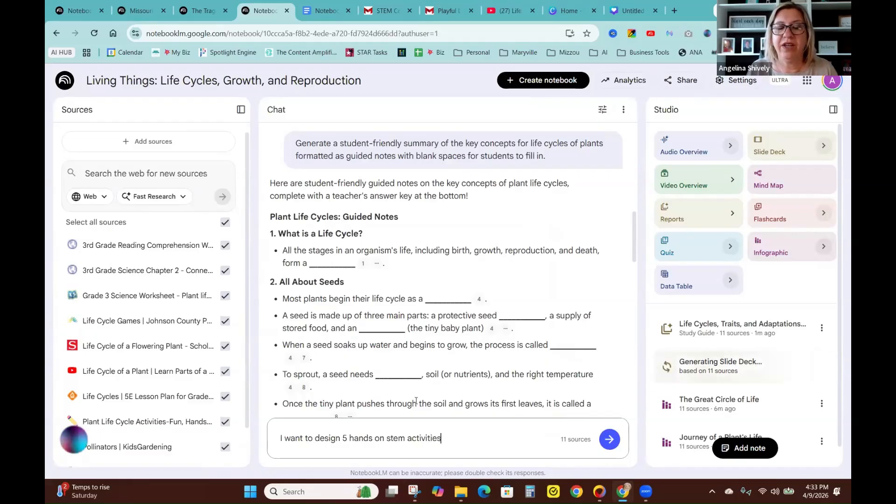
pyautogui.write(' for my student')
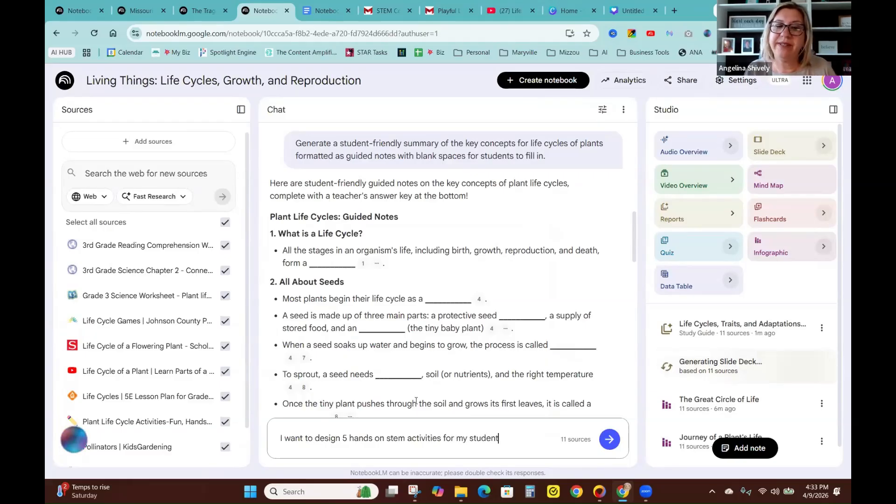
pyautogui.write('s. Can you s')
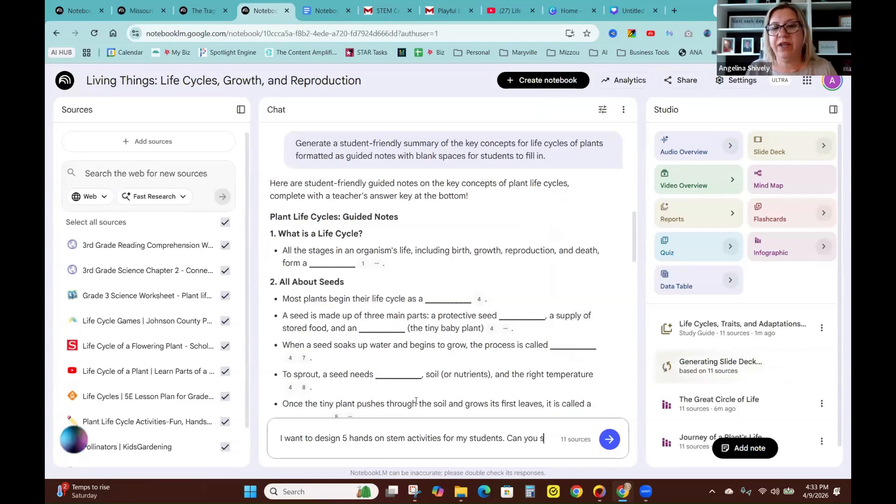
pyautogui.write('uggest ideas?')
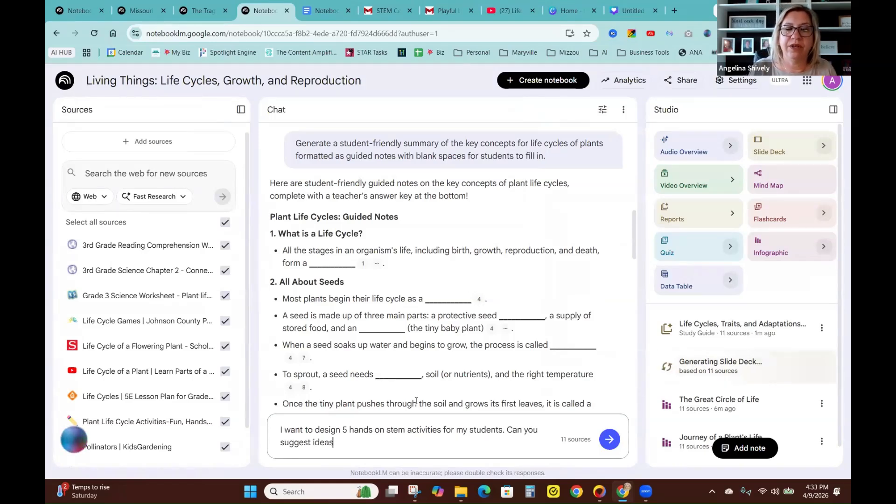
pyautogui.press('Return')
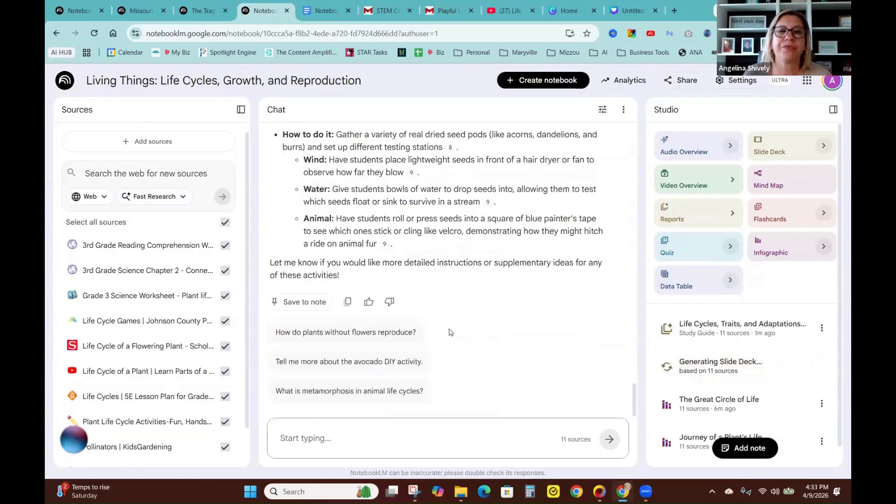
# Save the chat's STEM activities answer as a note and open that note in the Studio
pyautogui.click(306, 301)
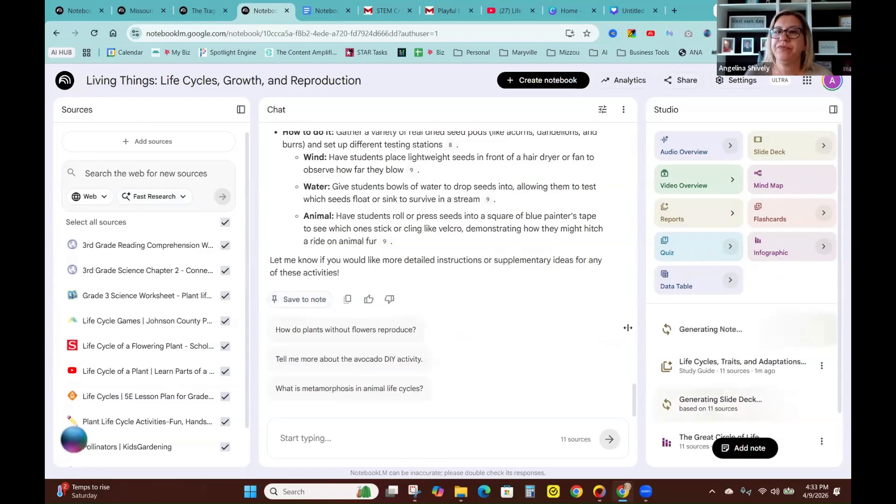
pyautogui.click(734, 334)
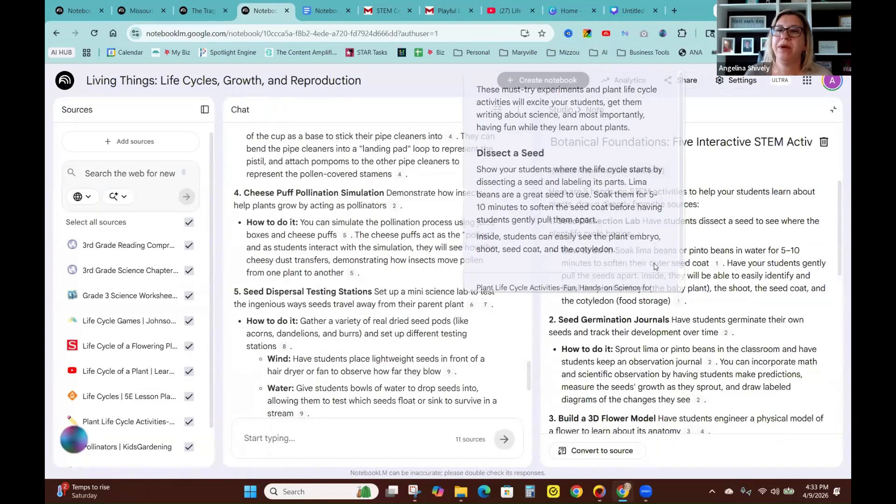
# Open the notebook's sharing settings, try Public access, and set notebook access to Anyone with a link
pyautogui.moveTo(678, 302)
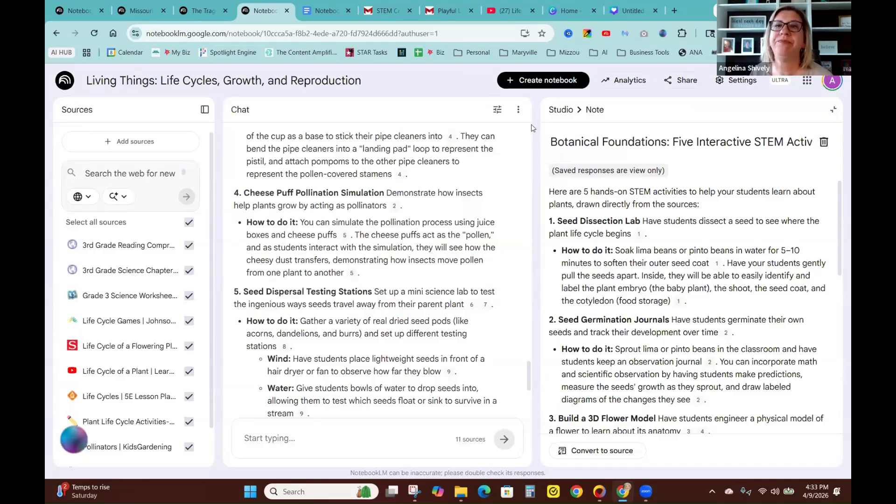
pyautogui.click(686, 82)
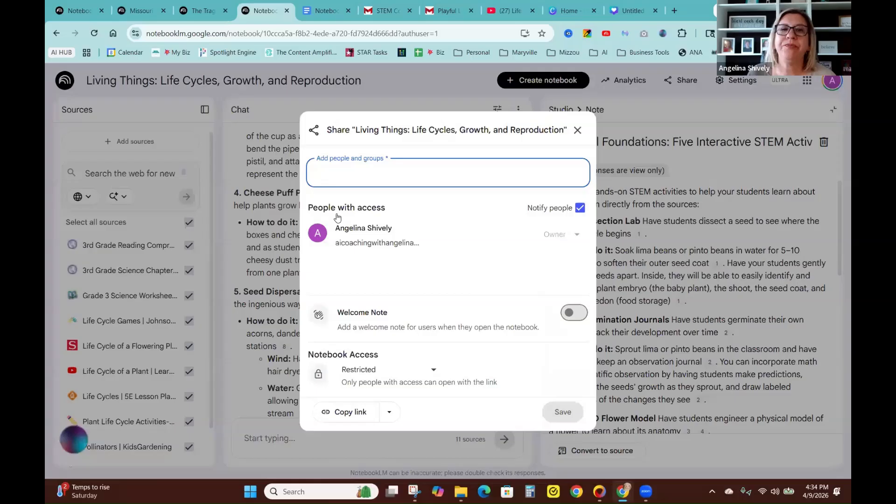
pyautogui.click(434, 371)
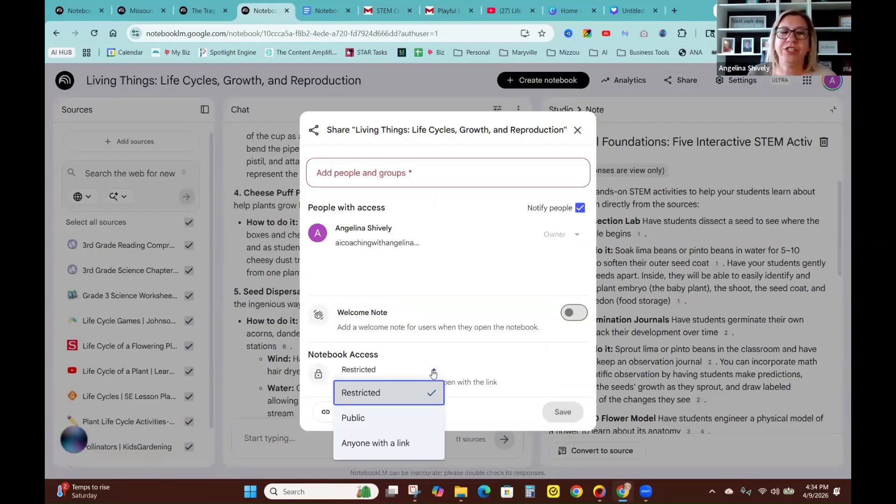
pyautogui.click(360, 422)
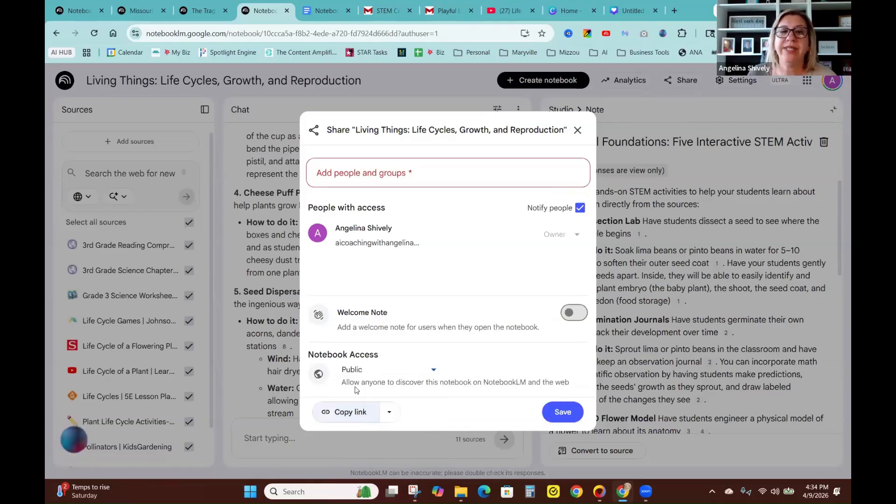
pyautogui.click(422, 373)
pyautogui.click(392, 444)
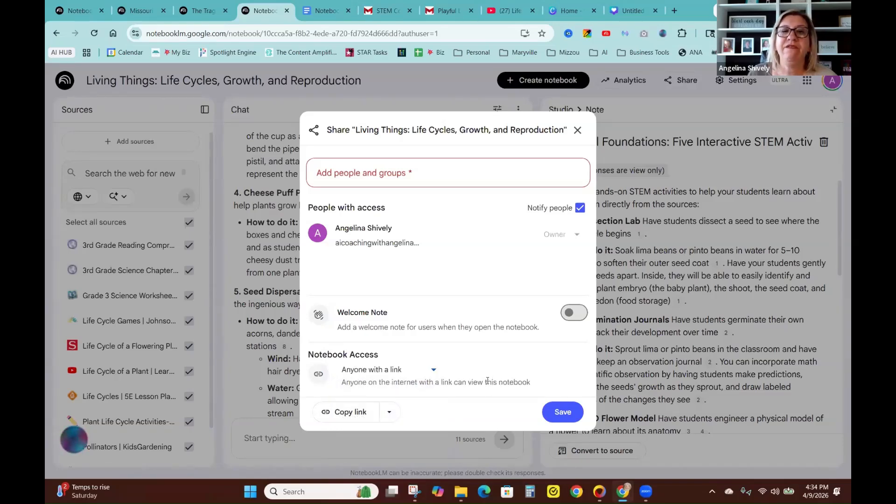
# Add a suggested contact to the notebook's share list, check the available access roles, and close sharing without sending
pyautogui.click(369, 170)
pyautogui.click(378, 199)
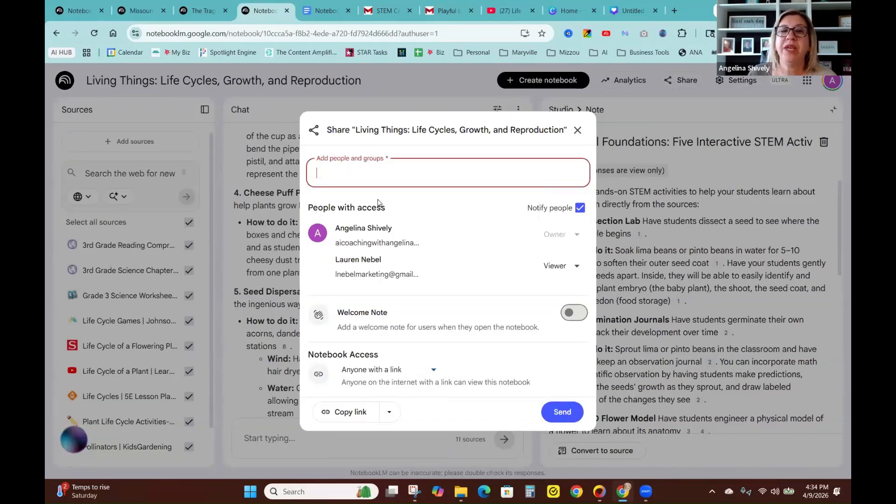
pyautogui.click(572, 269)
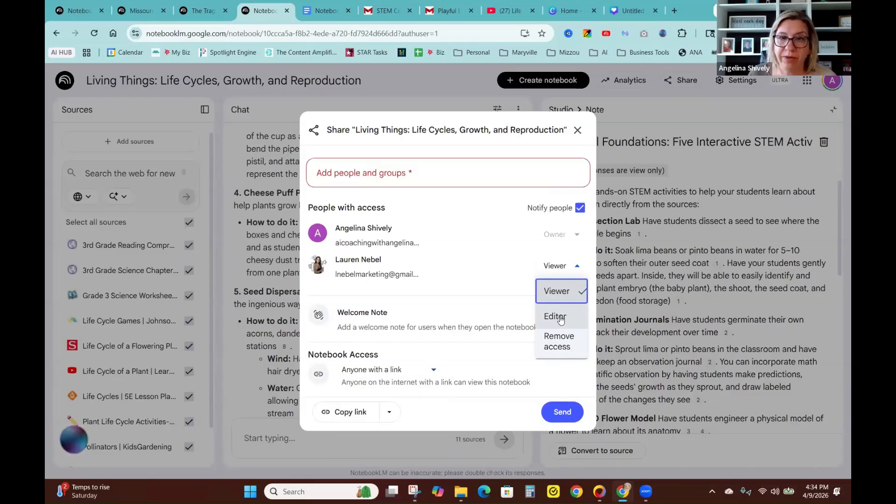
pyautogui.click(577, 132)
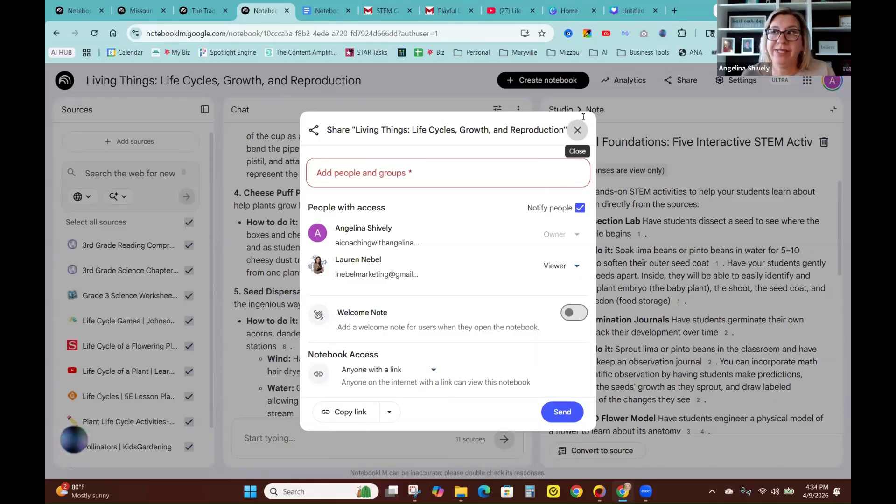
pyautogui.click(577, 131)
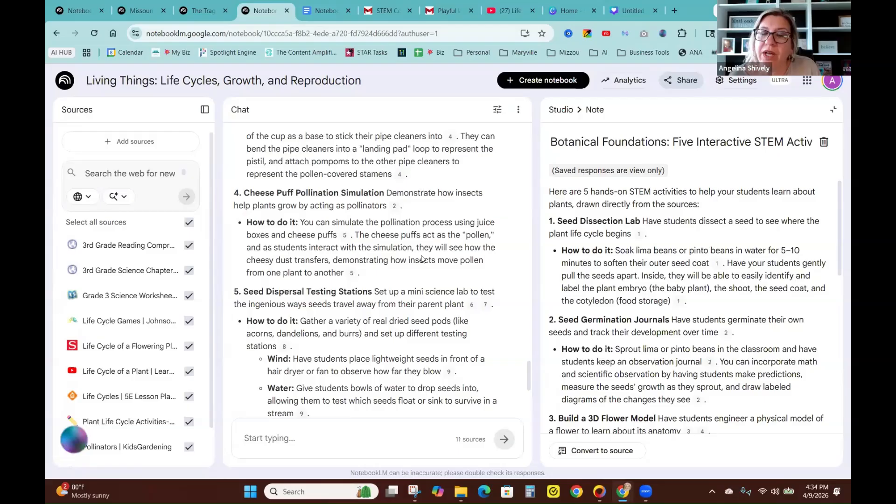
# Leave the note, switch to the NotebookLM for Educators notebook, and watch part of its "Your AI Teaching Partner" video overview in full screen
pyautogui.click(561, 110)
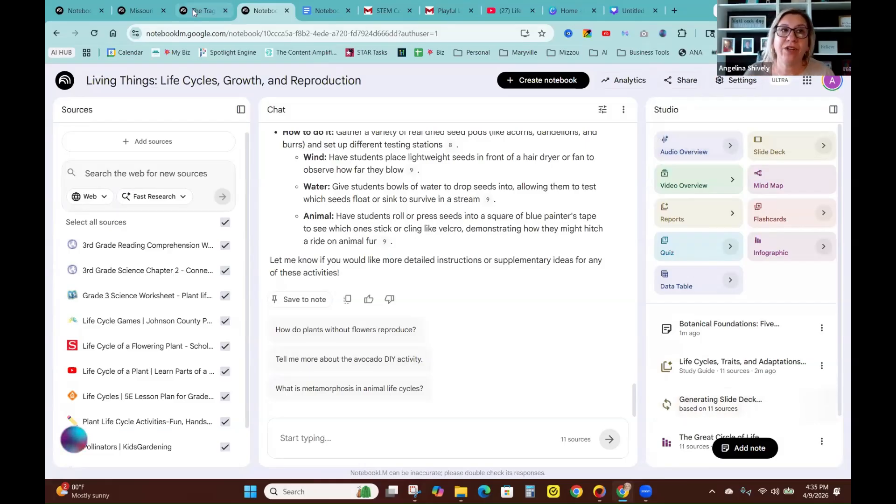
pyautogui.moveTo(84, 13)
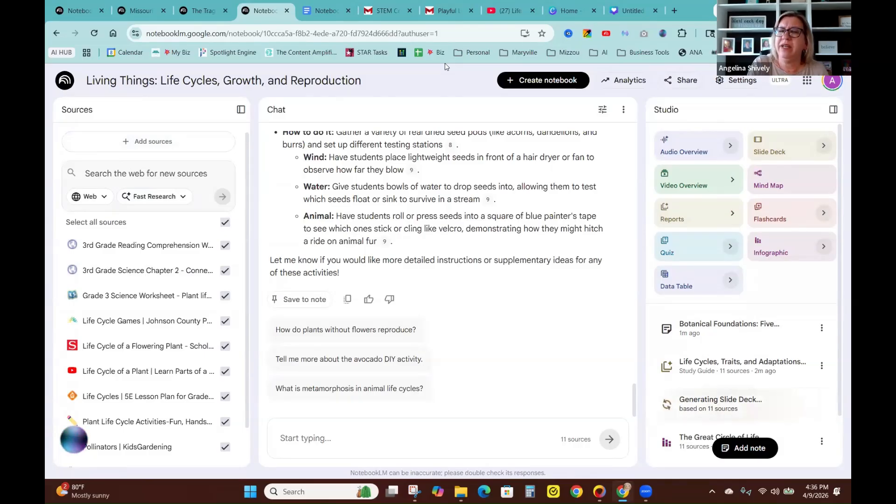
pyautogui.click(86, 12)
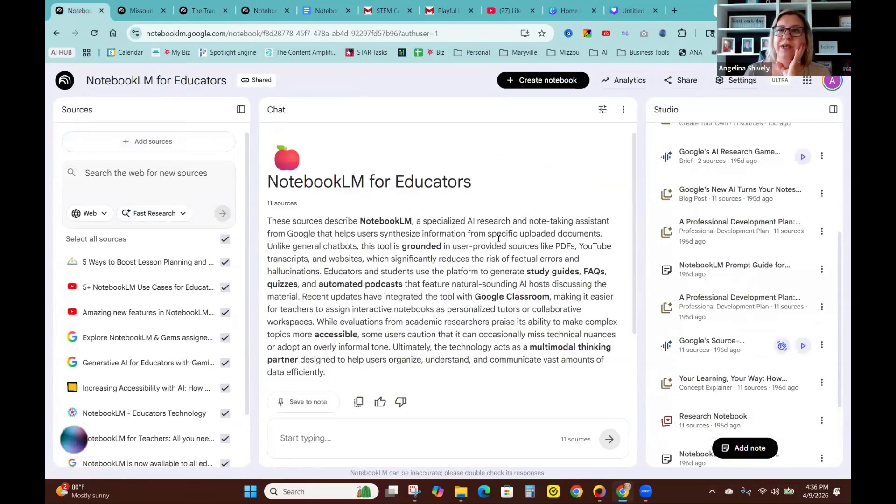
pyautogui.click(695, 318)
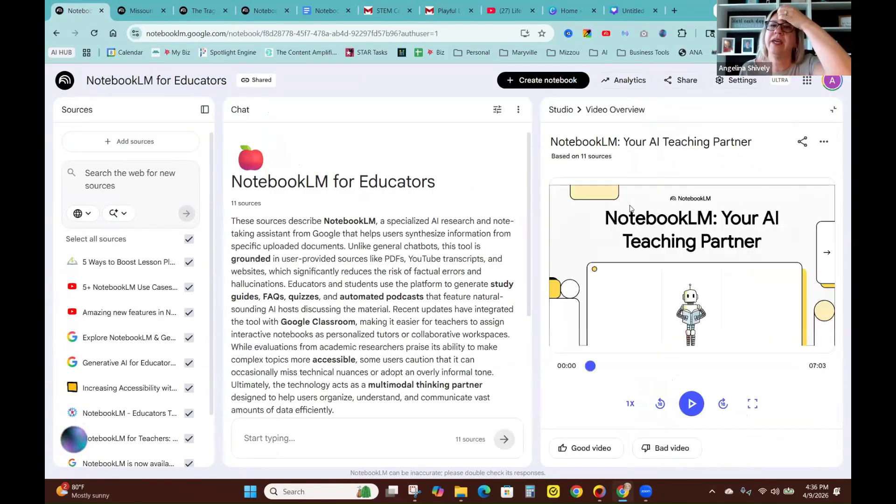
pyautogui.click(689, 401)
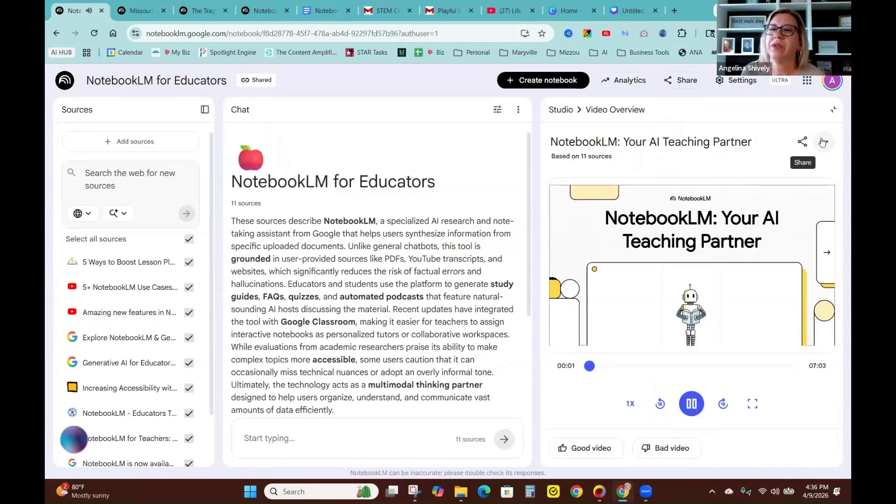
pyautogui.click(752, 404)
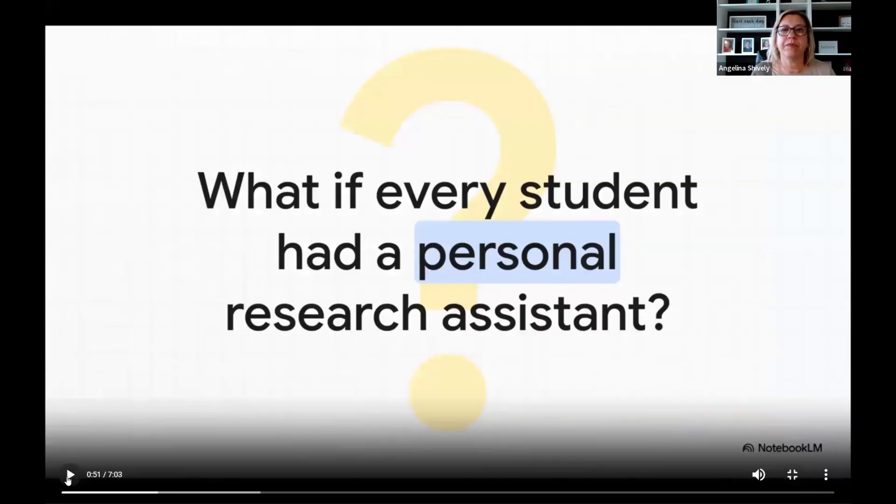
pyautogui.click(792, 475)
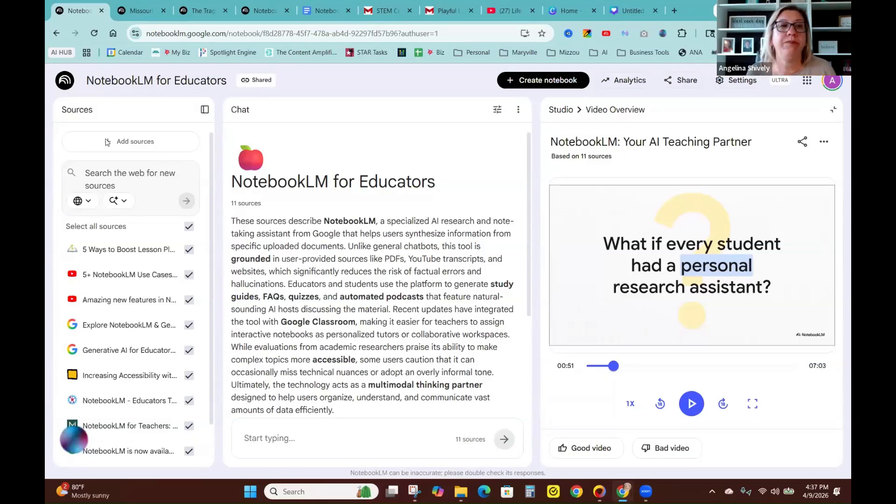
# Return to the NotebookLM home page and look through the notebooks under My notebooks
pyautogui.click(65, 81)
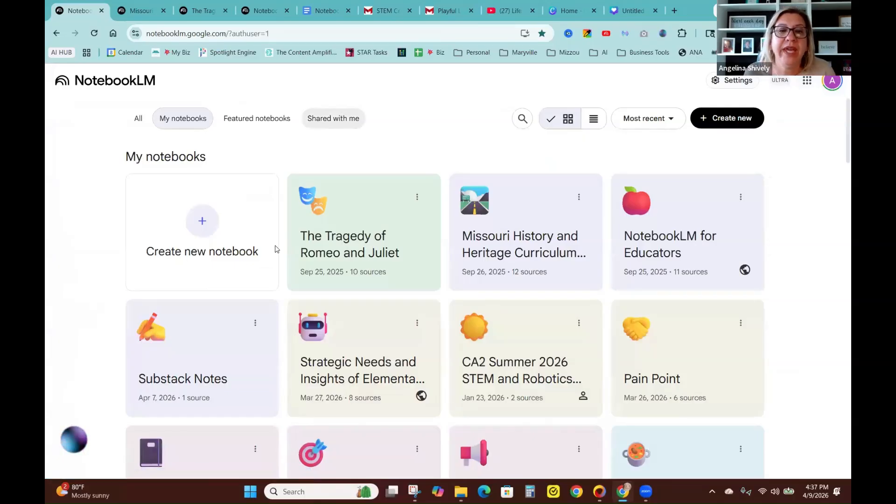
pyautogui.scroll(-2, 275, 250)
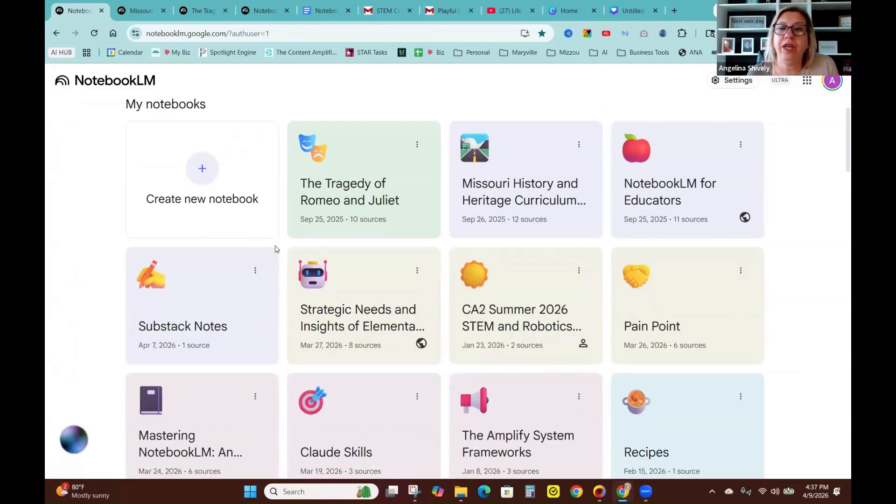
pyautogui.scroll(-2, 275, 249)
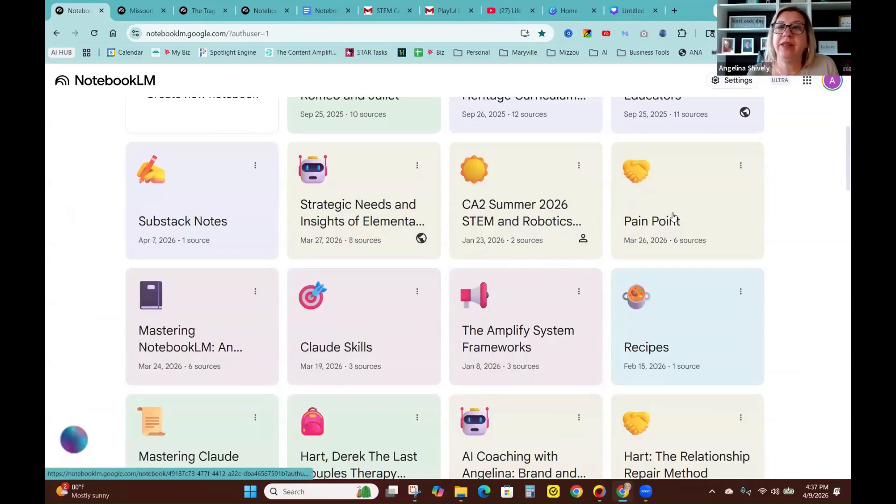
# Open NotebookLM in a new browser tab and switch to the default Google account
pyautogui.click(674, 11)
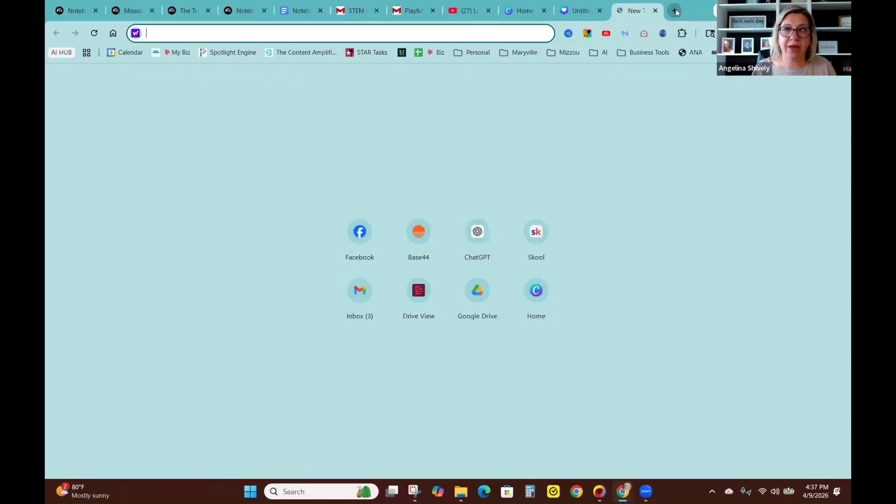
pyautogui.write('n')
pyautogui.press('Return')
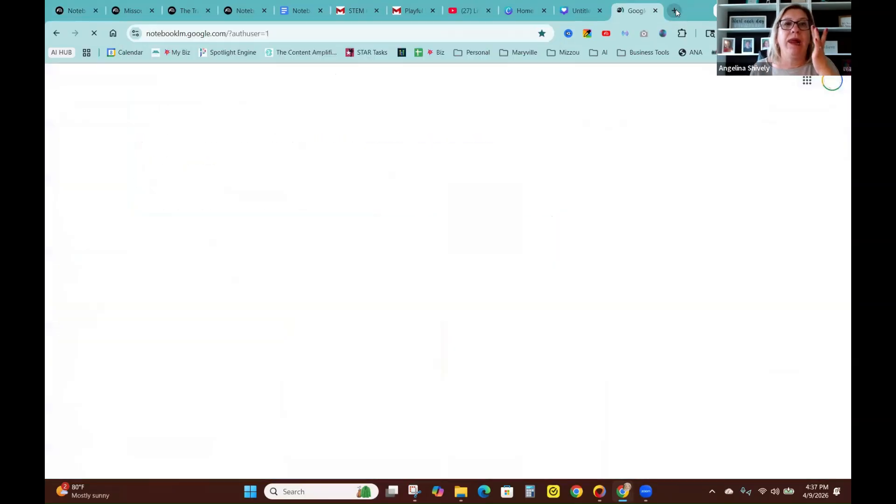
pyautogui.click(832, 80)
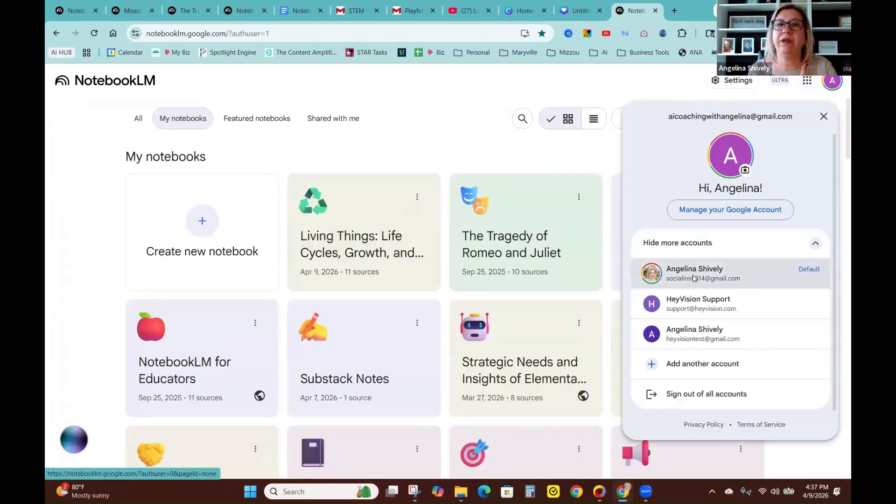
pyautogui.click(693, 278)
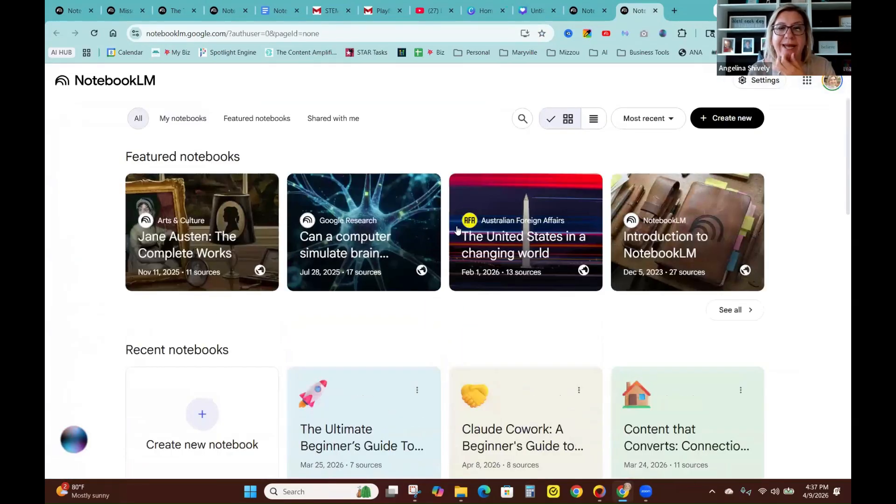
# Browse the recent notebooks, open "The Ultimate Beginner's Guide To Claude" and view its "Building Your Business Brain" video overview
pyautogui.scroll(-3, 464, 318)
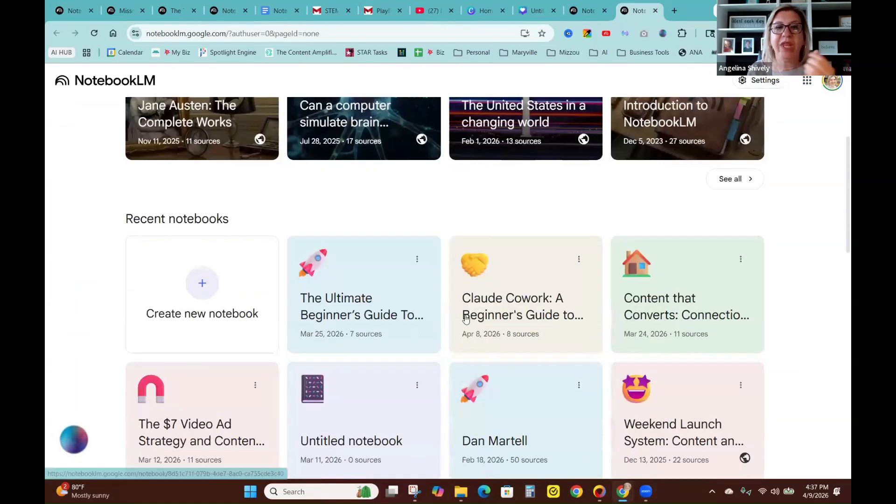
pyautogui.scroll(-1, 465, 319)
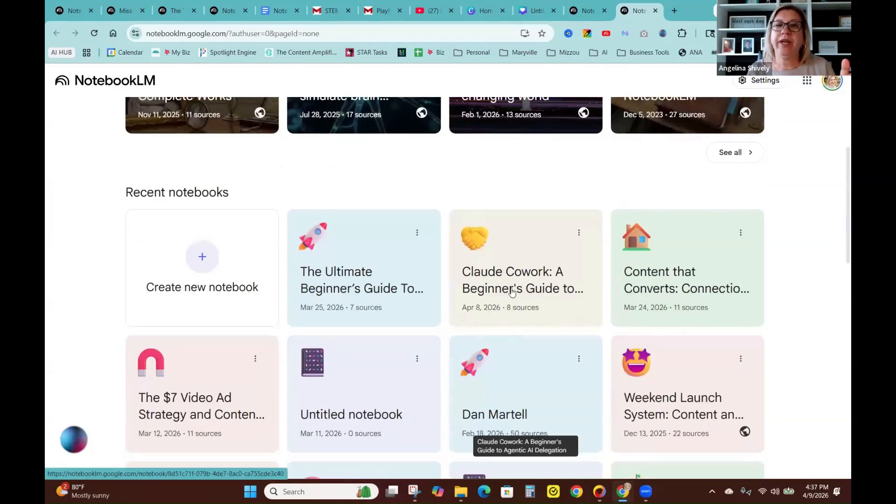
pyautogui.scroll(-5, 557, 296)
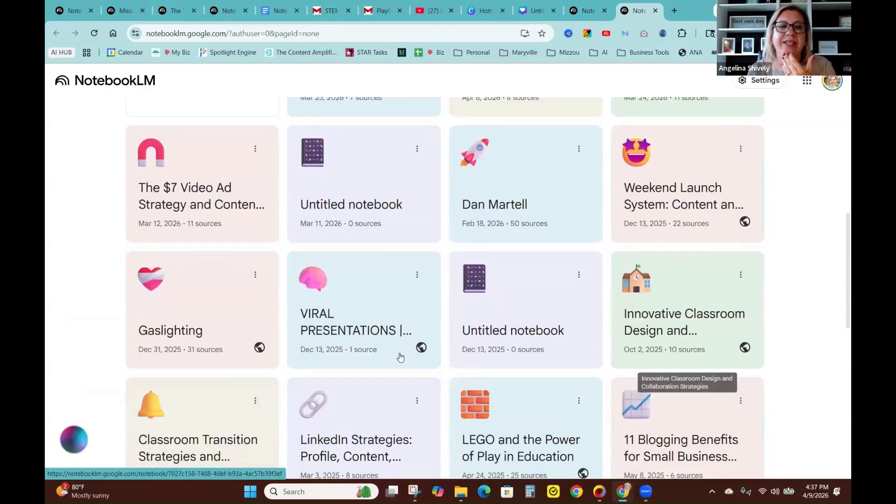
pyautogui.scroll(-2, 286, 386)
pyautogui.scroll(-1, 285, 386)
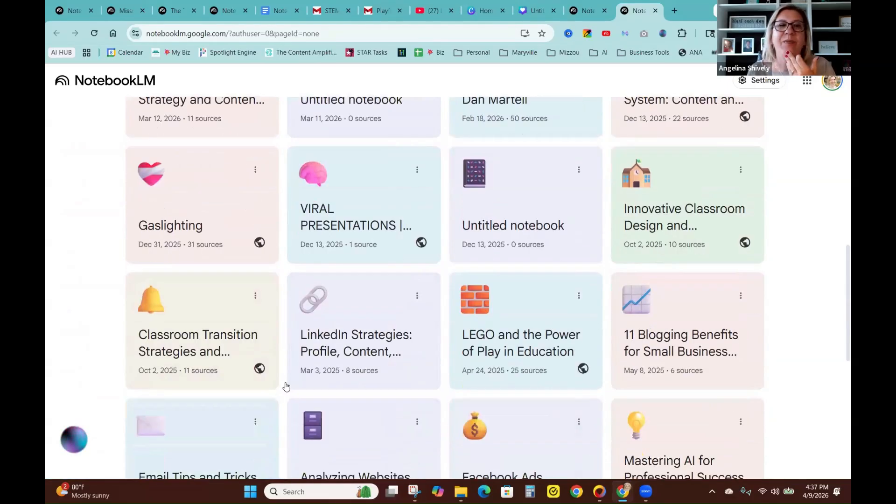
pyautogui.scroll(4, 393, 326)
pyautogui.click(386, 170)
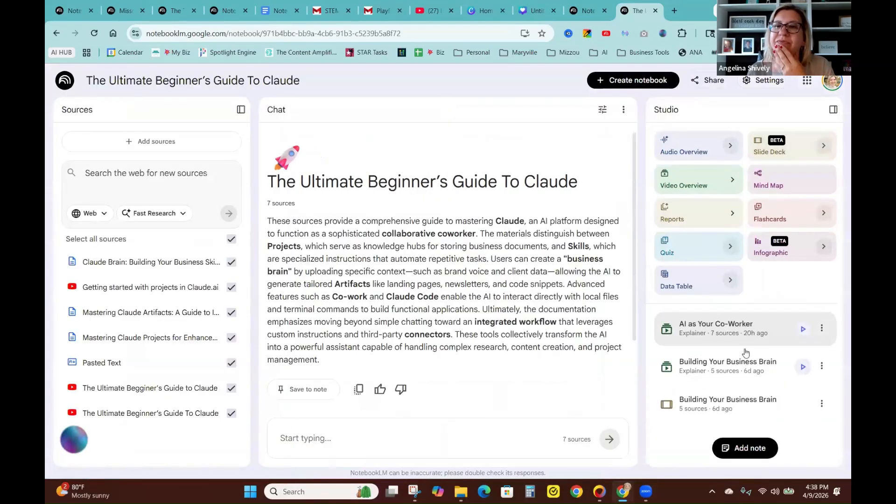
pyautogui.click(739, 366)
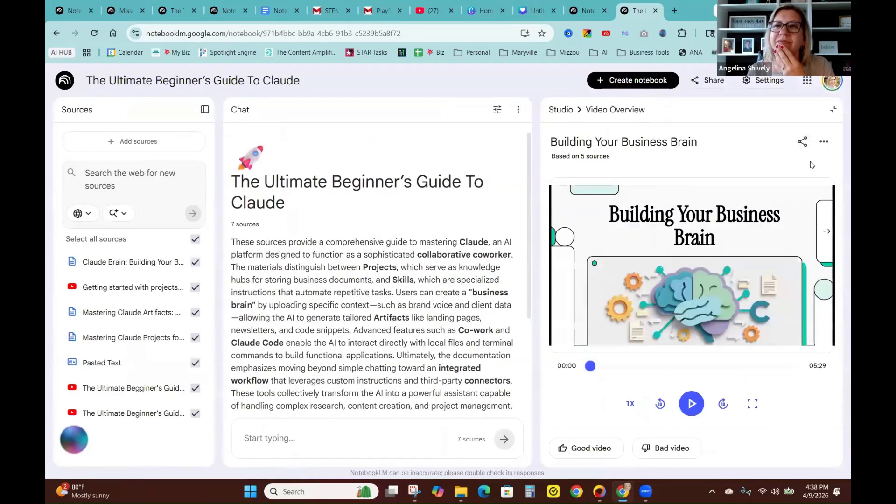
# Check the video overview's sharing options, close them, and start the video in full screen
pyautogui.click(801, 145)
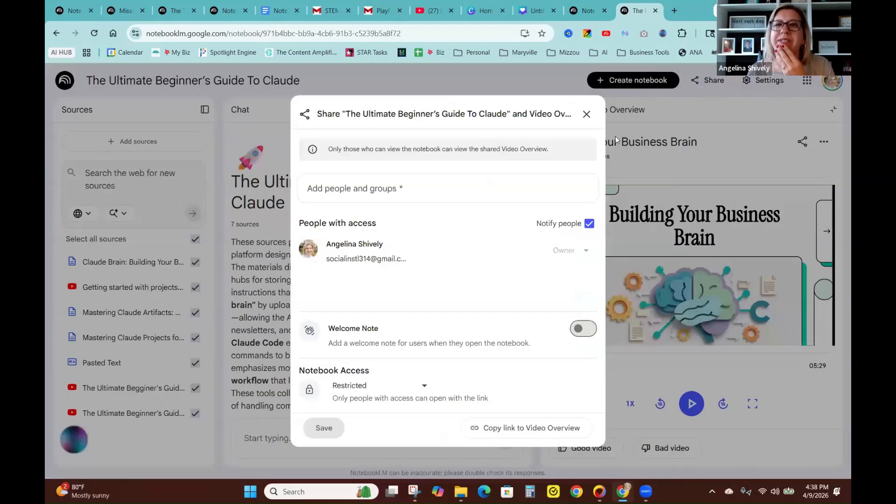
pyautogui.click(586, 114)
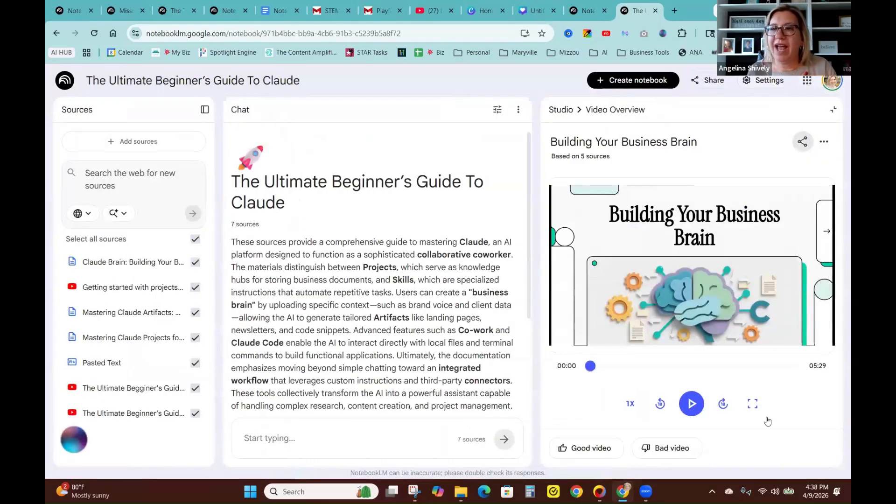
pyautogui.click(752, 404)
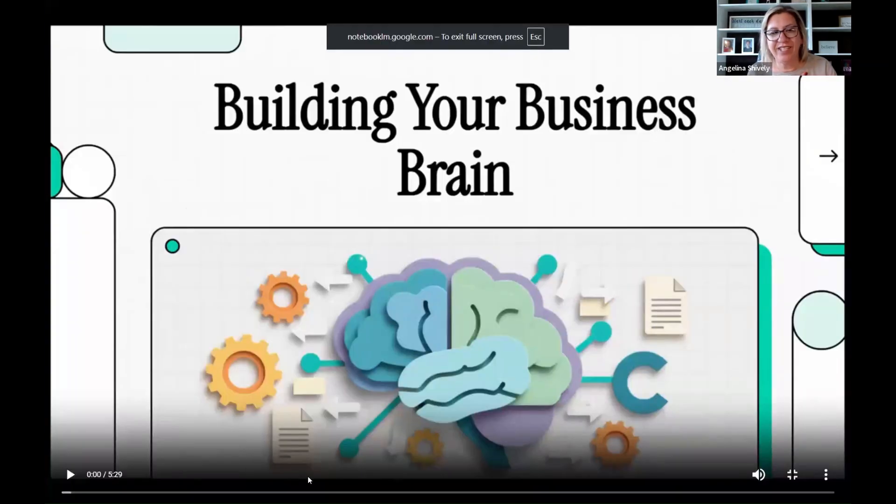
pyautogui.click(70, 474)
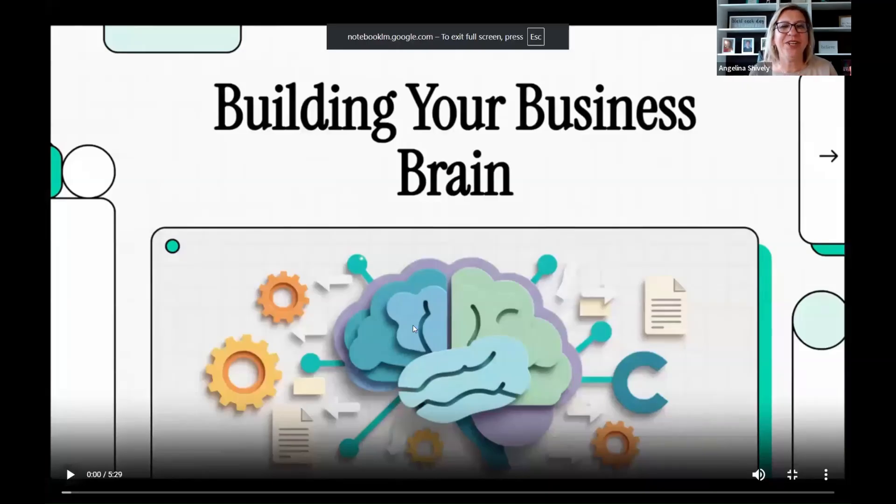